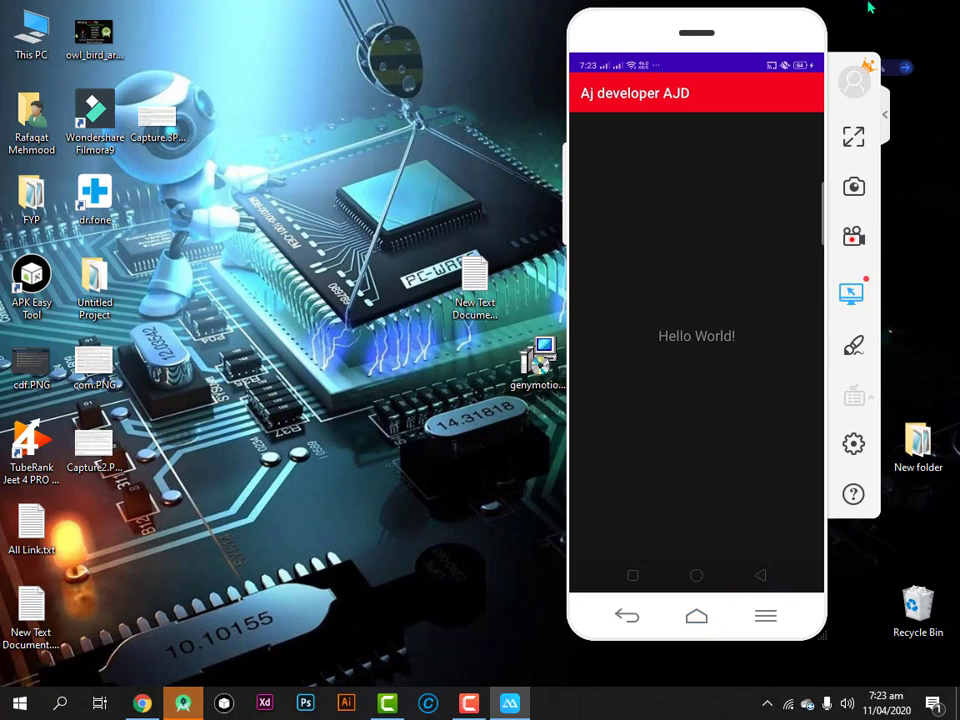
Close the ApowerMirror window that was mirroring the Hello World app
click(810, 37)
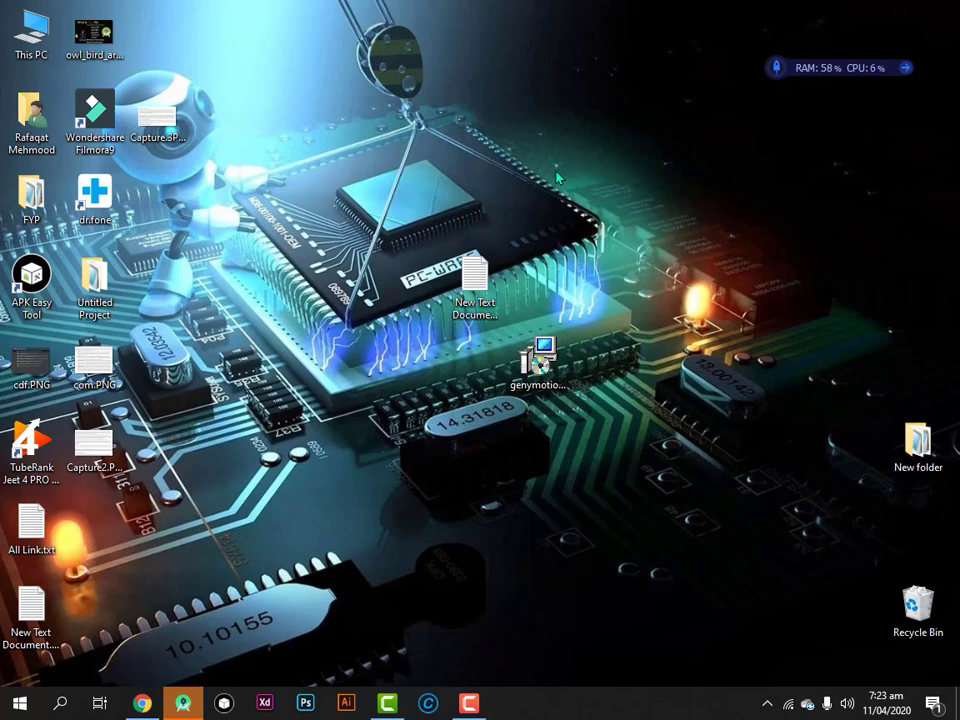
Run genymotion-3.1.0-vbox.exe in English with default location, Start Menu folder and desktop shortcut
drag(540, 362, 537, 285)
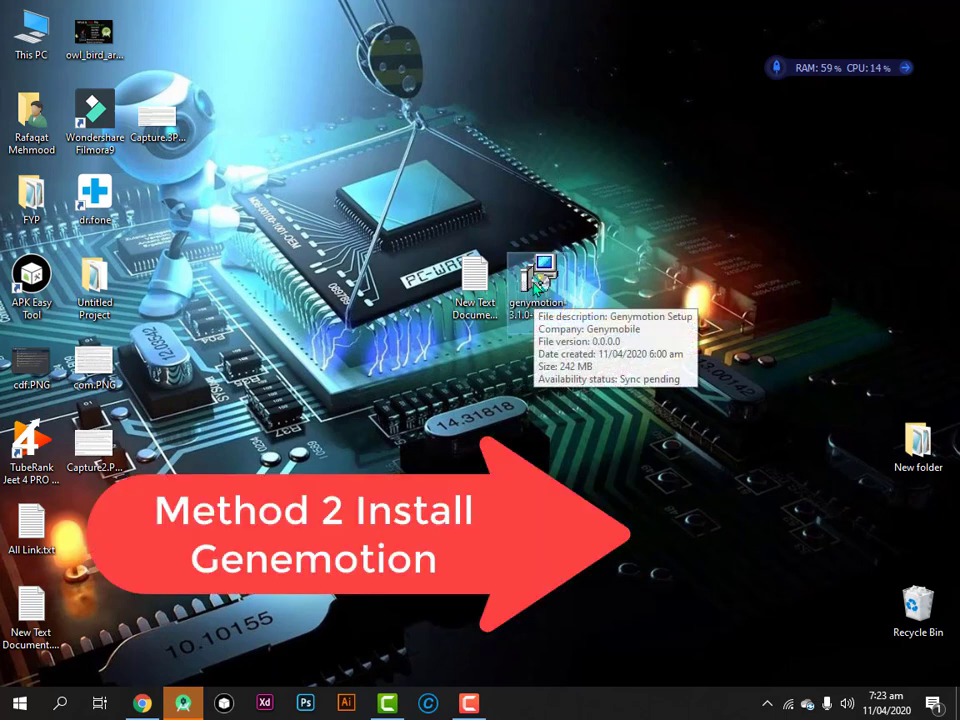
double_click(537, 287)
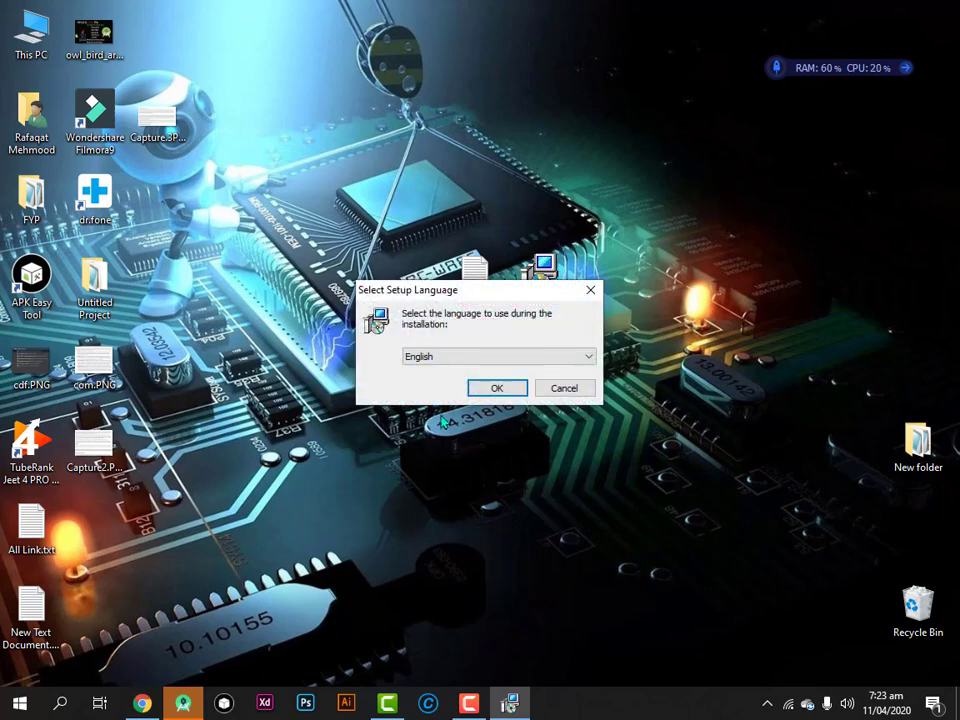
click(496, 391)
click(580, 485)
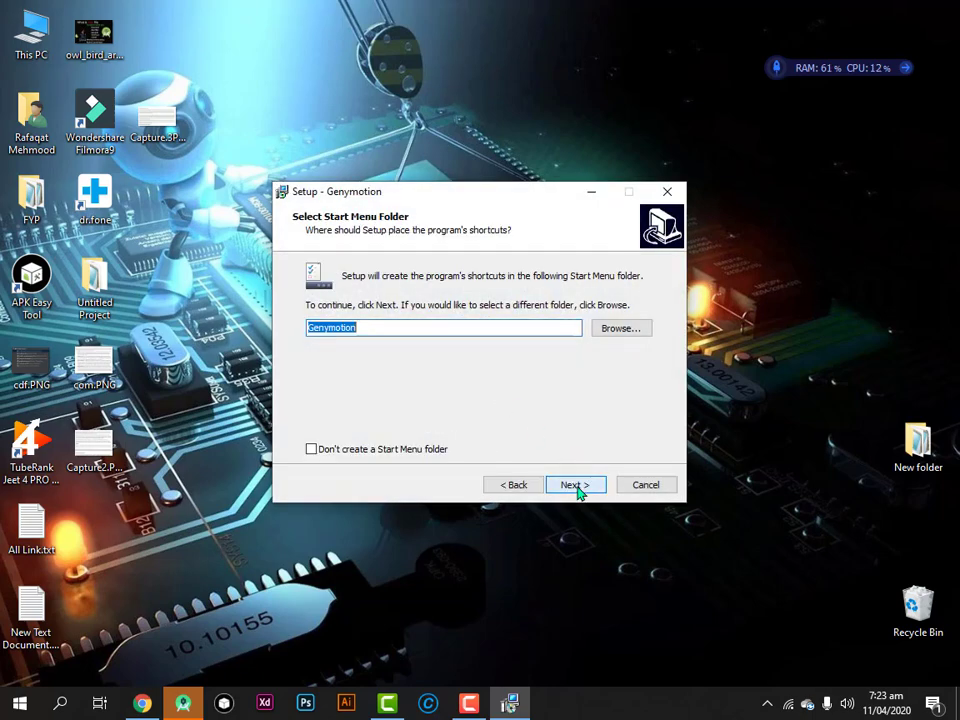
click(576, 485)
click(576, 485)
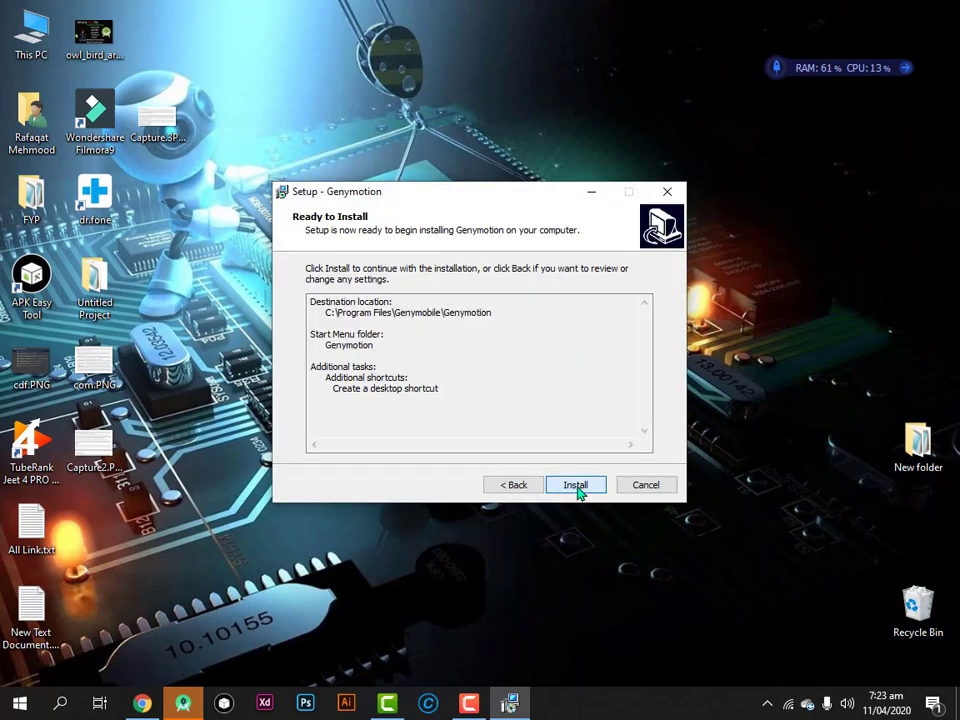
click(575, 485)
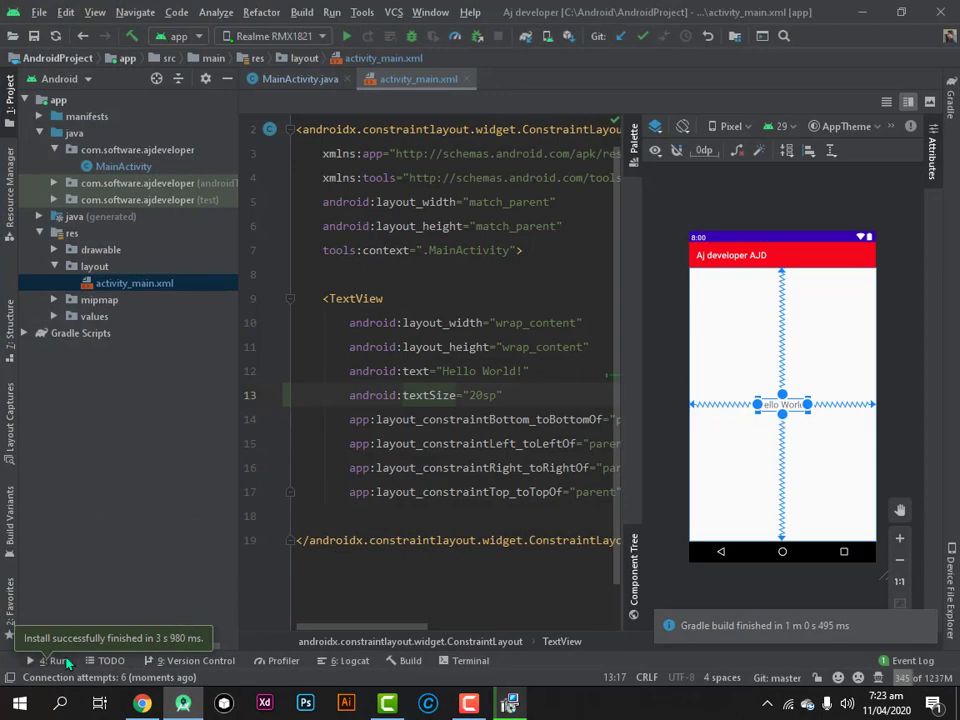
In Android Studio, try running the app on a device
click(60, 661)
click(60, 661)
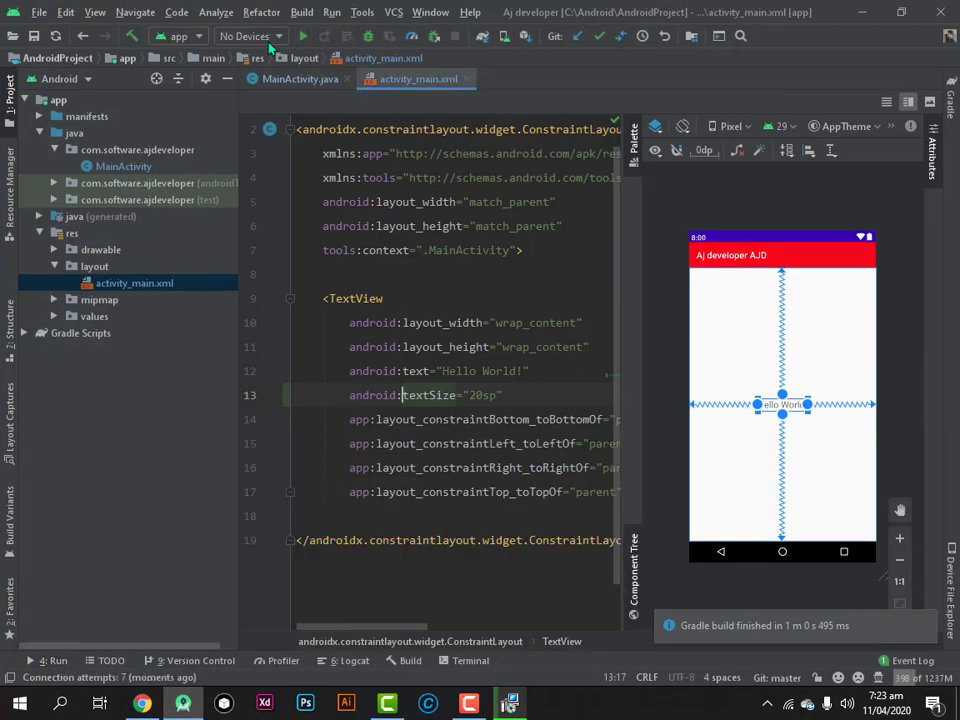
click(300, 40)
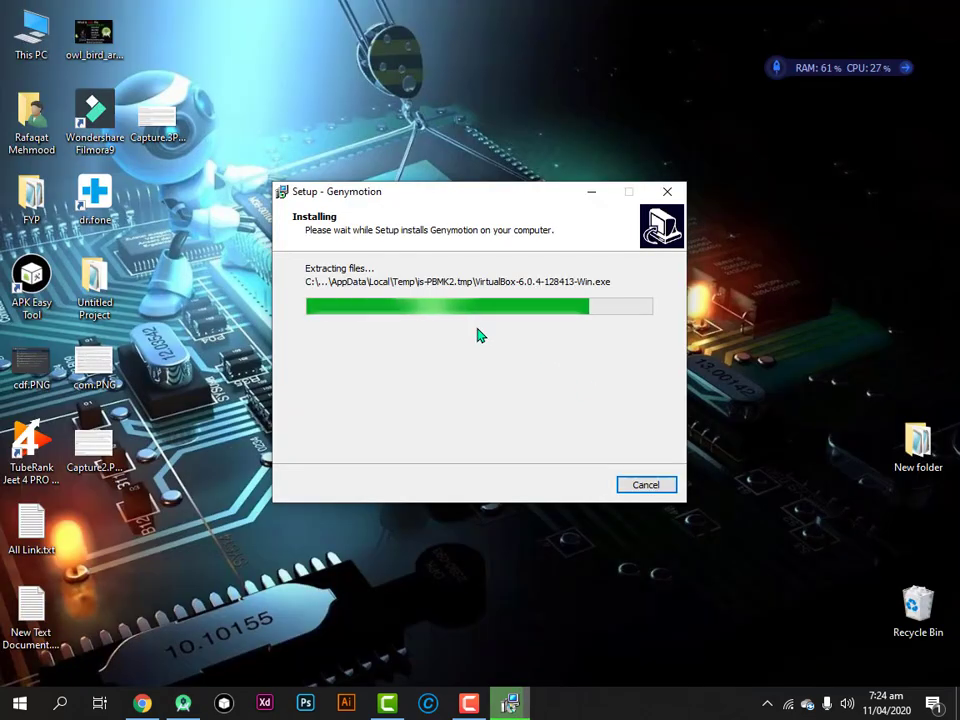
Move the Genymotion setup window aside, refresh the desktop, and minimise Android Studio
drag(489, 197, 516, 178)
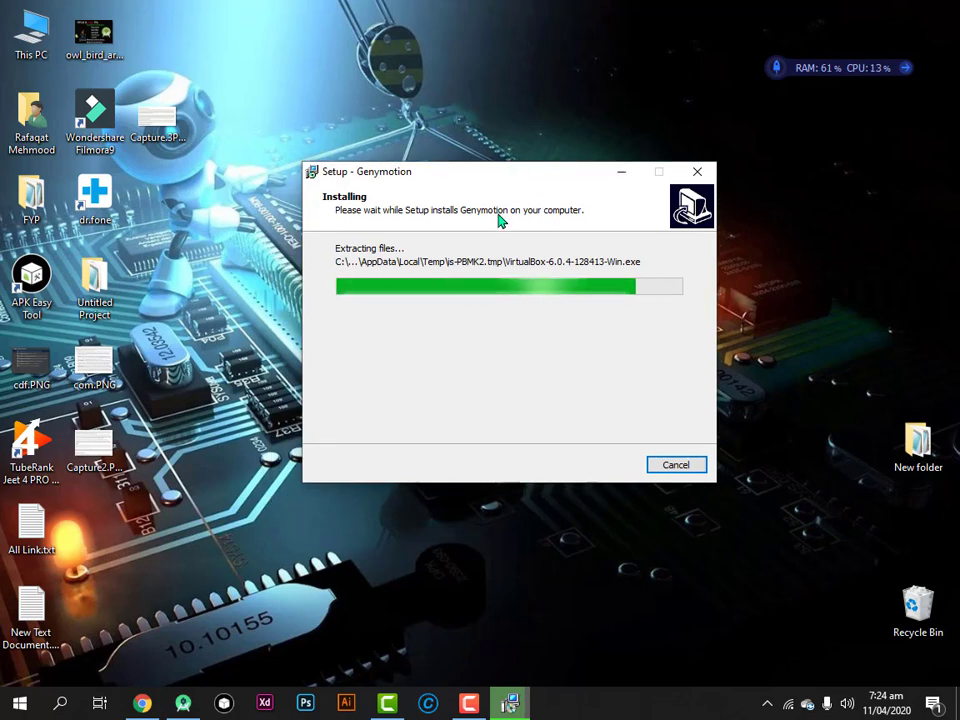
right_click(223, 54)
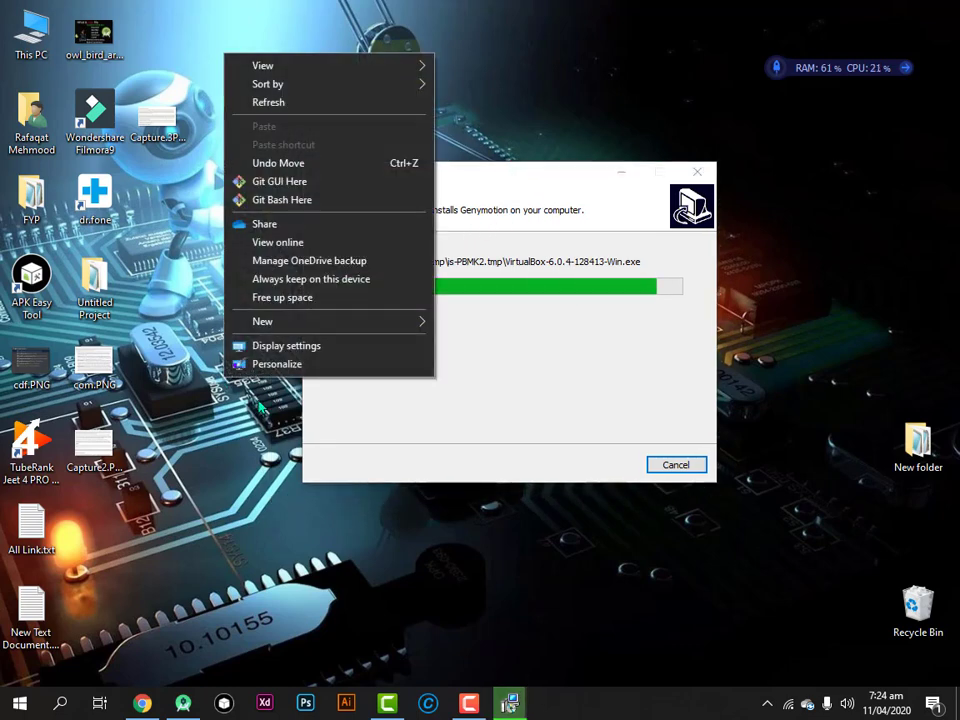
click(285, 103)
click(185, 703)
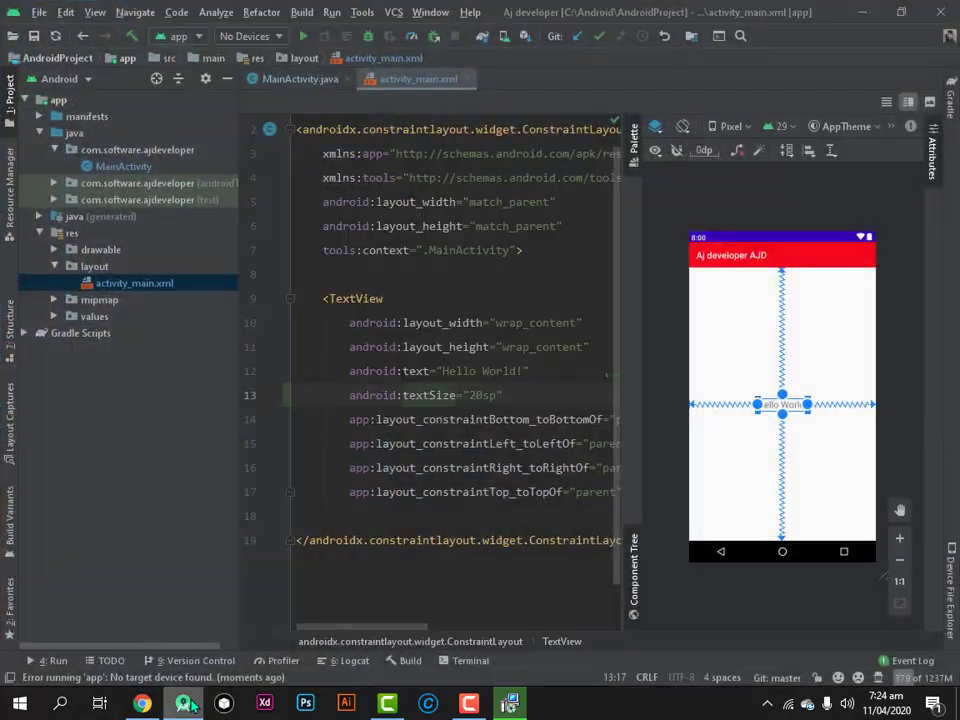
click(190, 704)
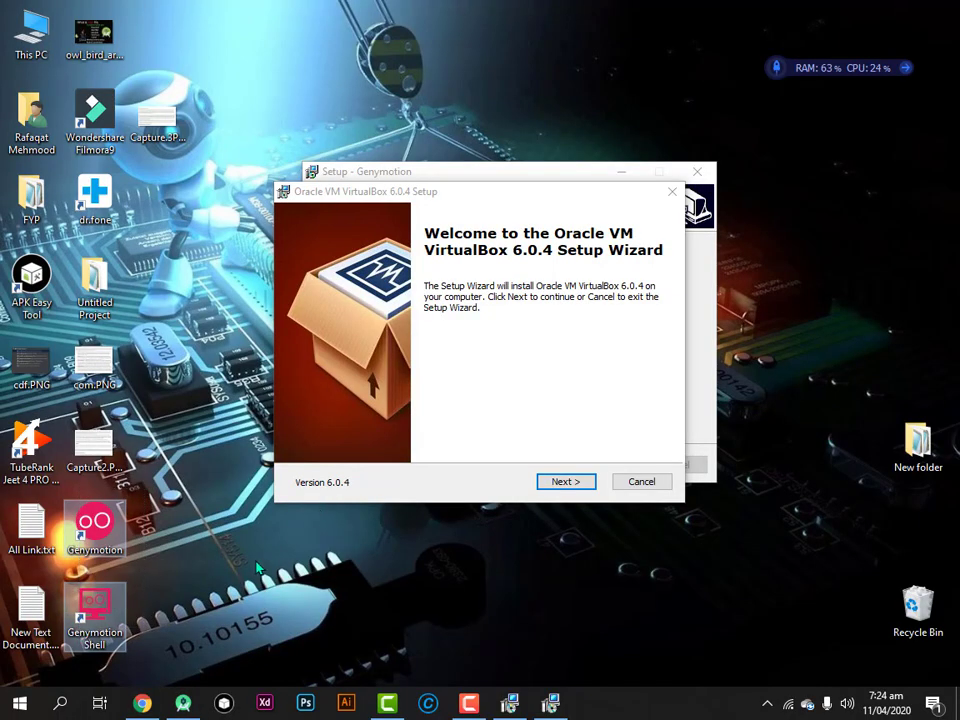
Install VirtualBox 6.0.4 with default features and shortcuts, allow the driver, then finish both setups
click(247, 593)
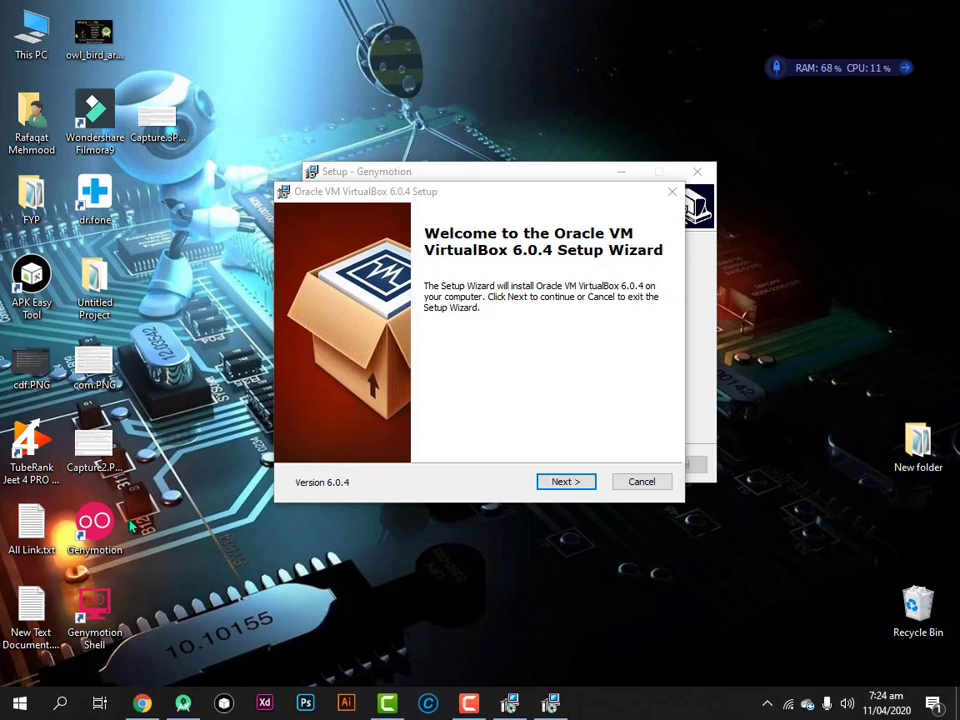
click(562, 484)
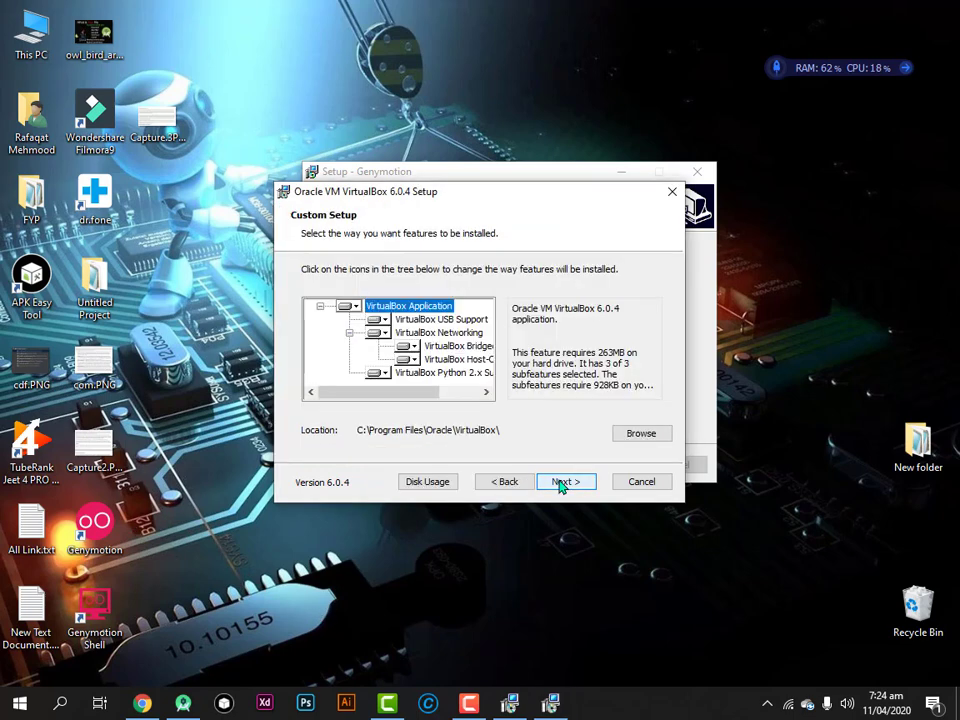
click(562, 484)
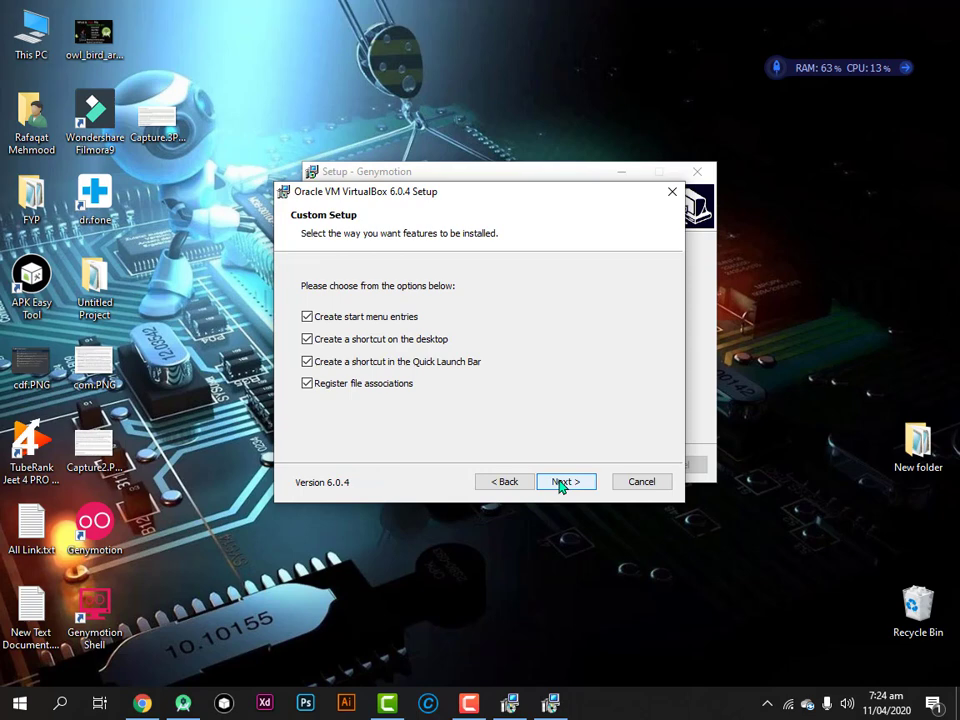
click(561, 484)
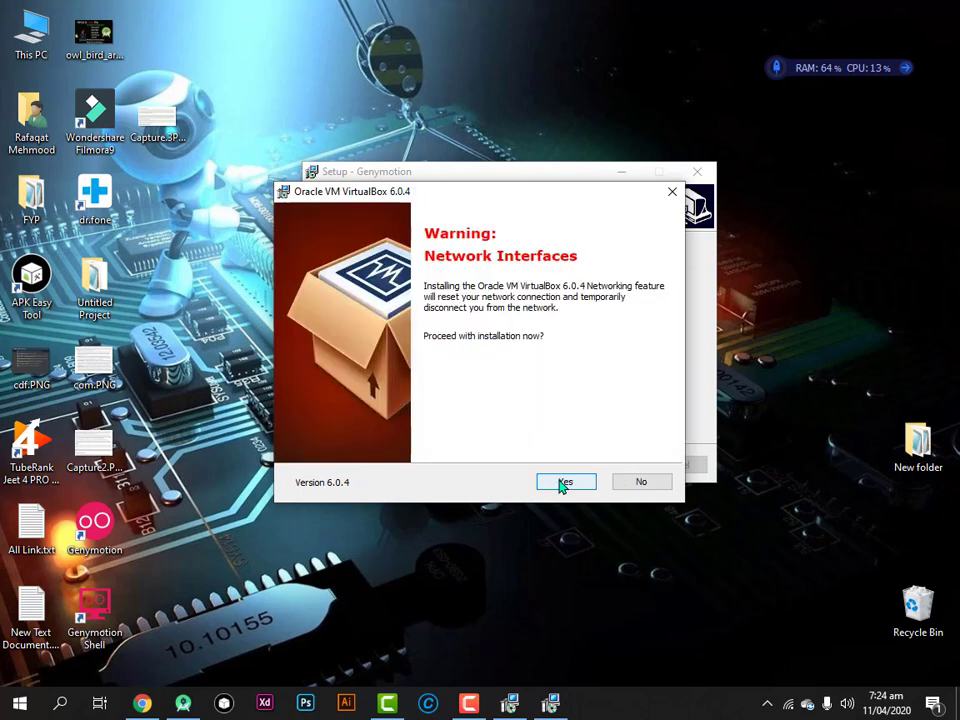
click(561, 484)
click(561, 484)
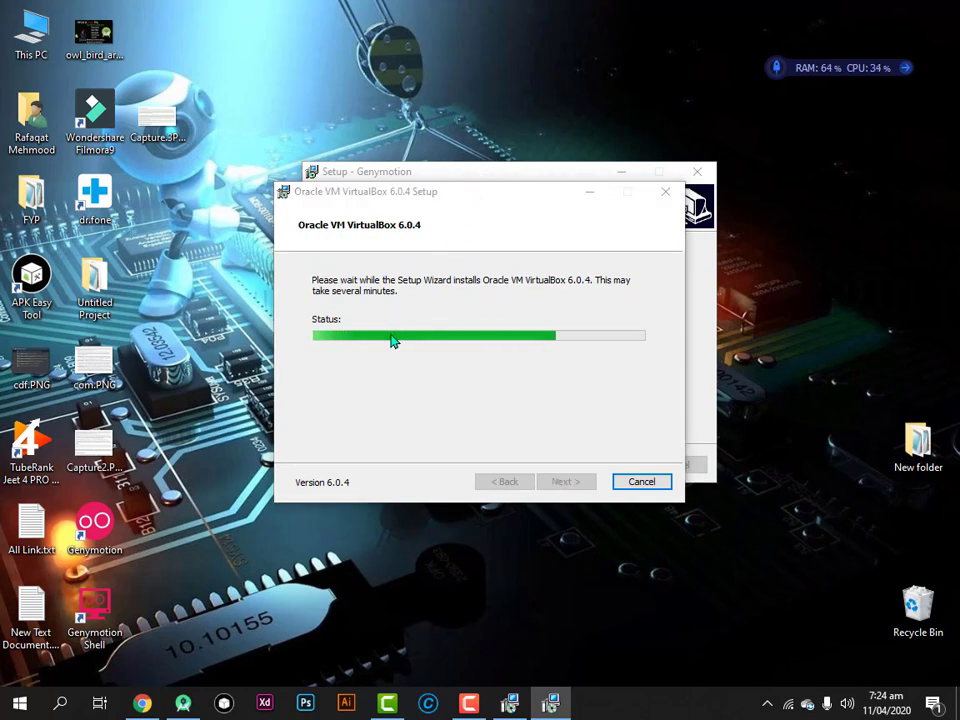
click(557, 354)
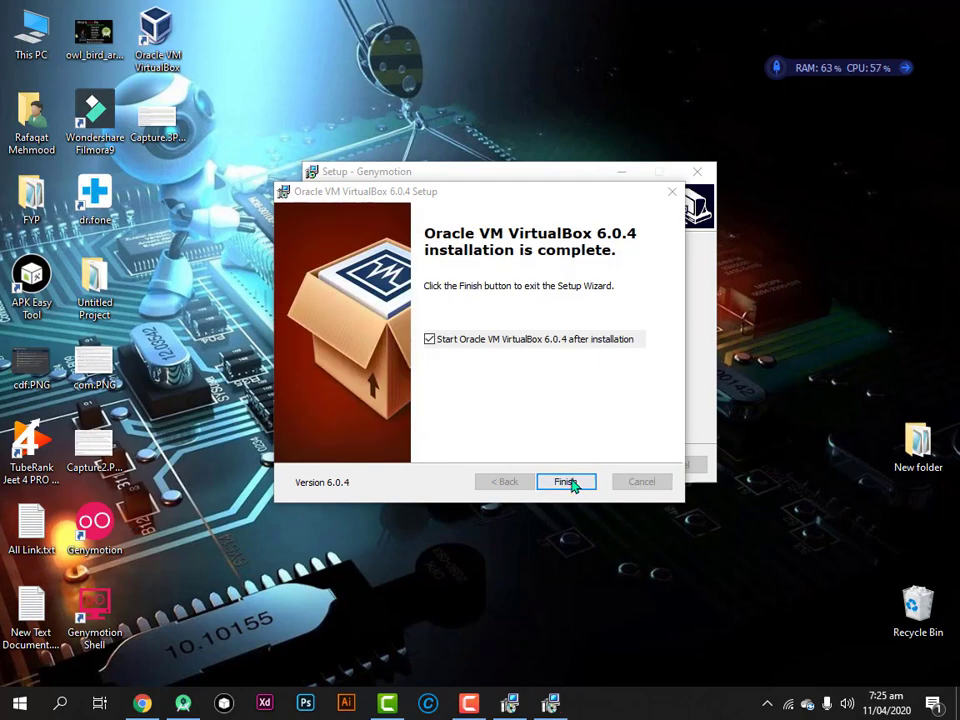
click(572, 483)
click(606, 466)
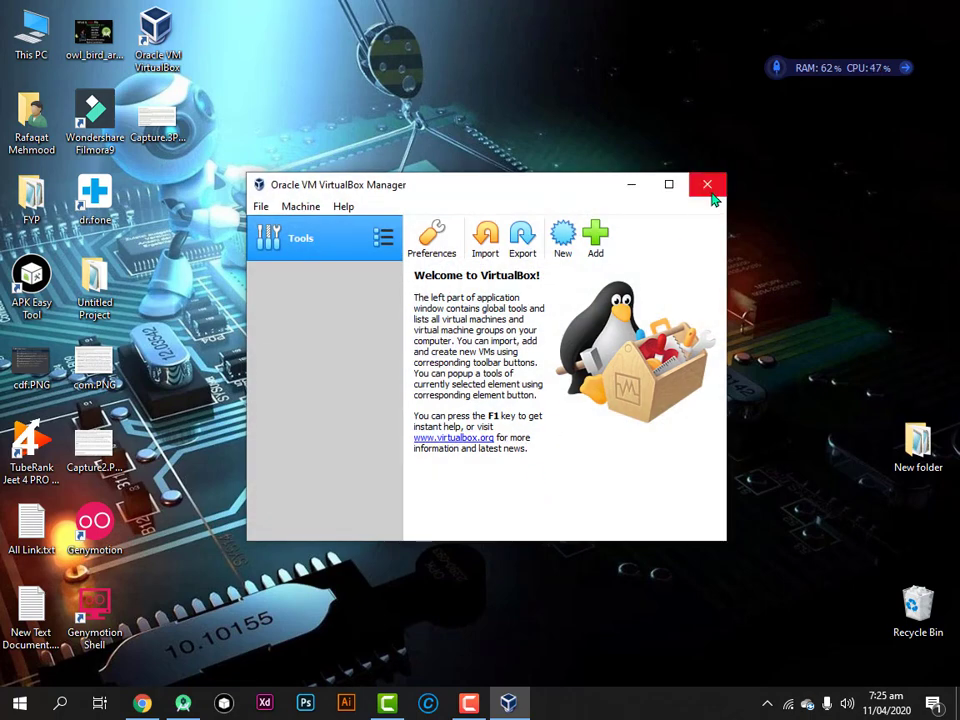
Close VirtualBox Manager, refresh the desktop, and launch Genymotion from its new desktop shortcut
click(707, 186)
right_click(250, 241)
click(335, 287)
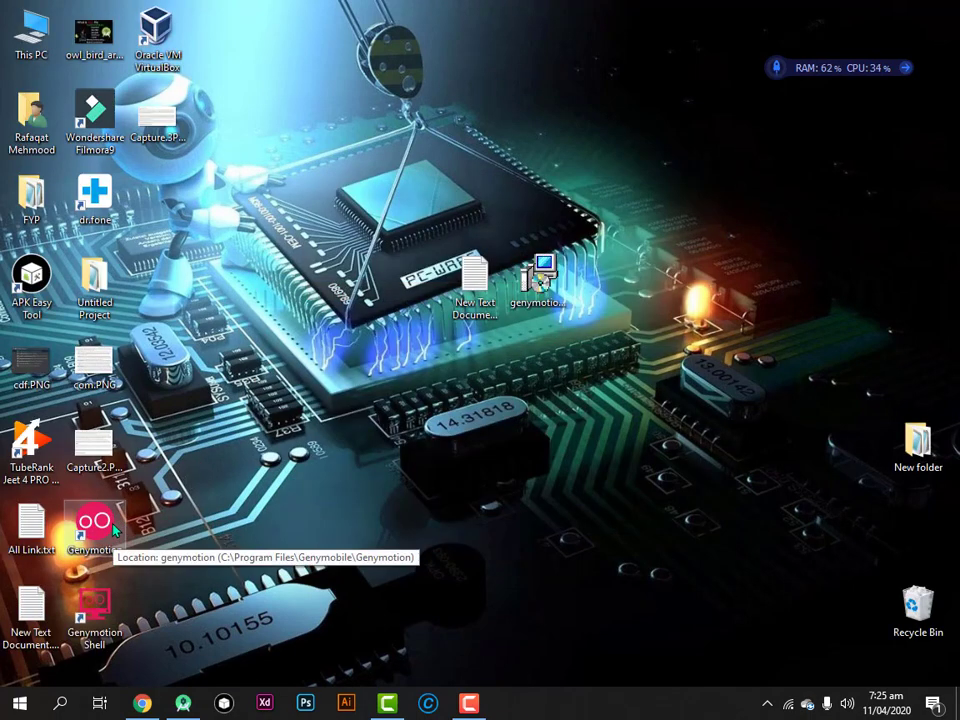
double_click(118, 526)
drag(407, 28, 503, 24)
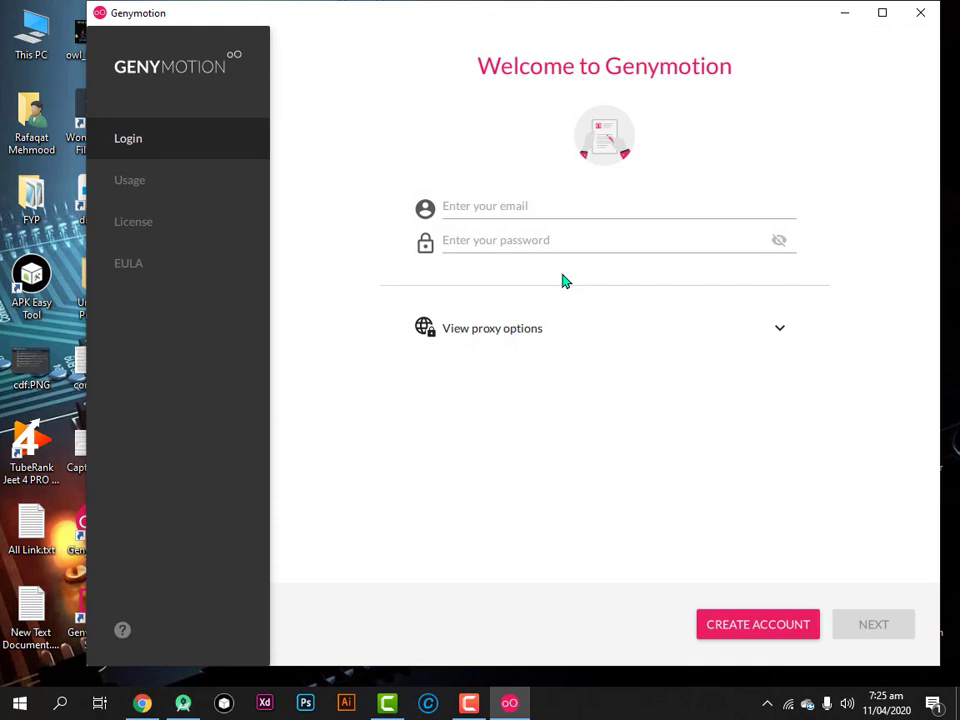
Sign in to Genymotion with the account e-mail and password
click(628, 332)
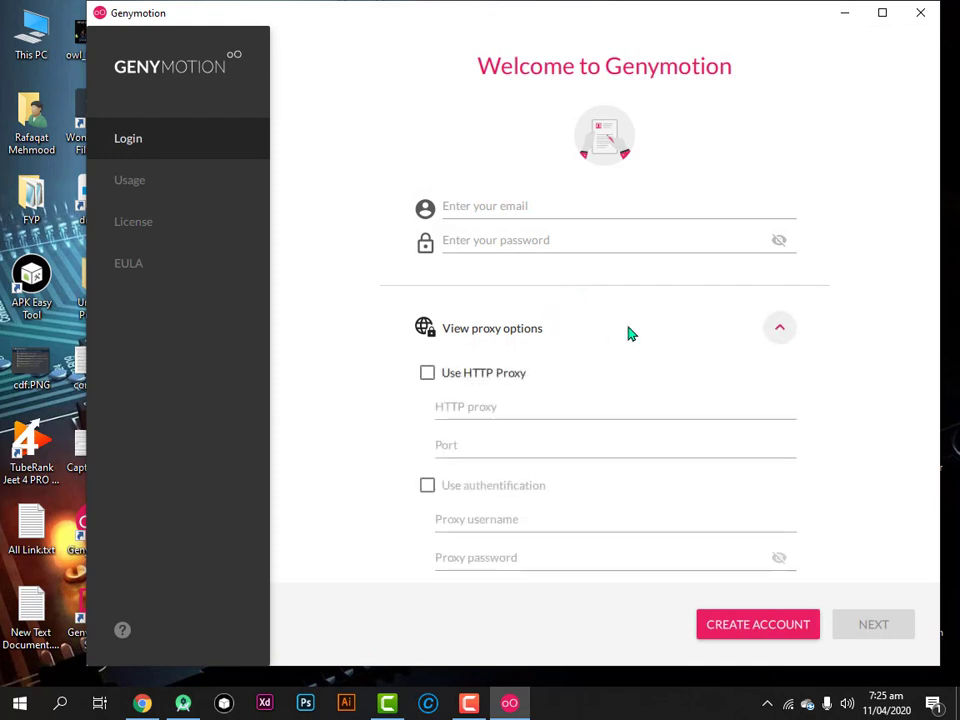
click(628, 332)
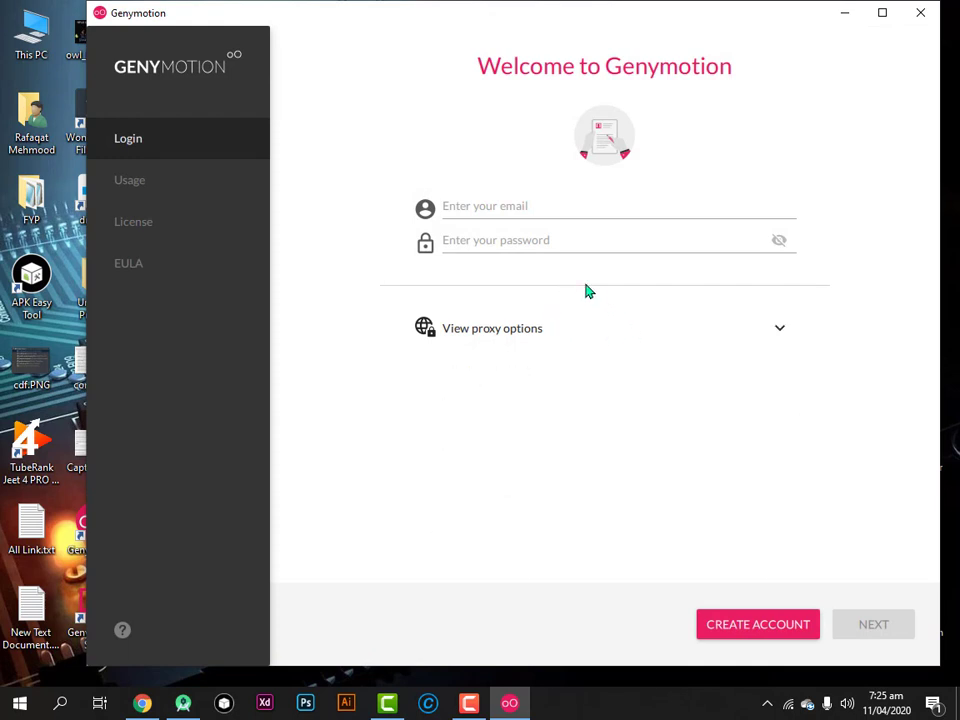
click(478, 208)
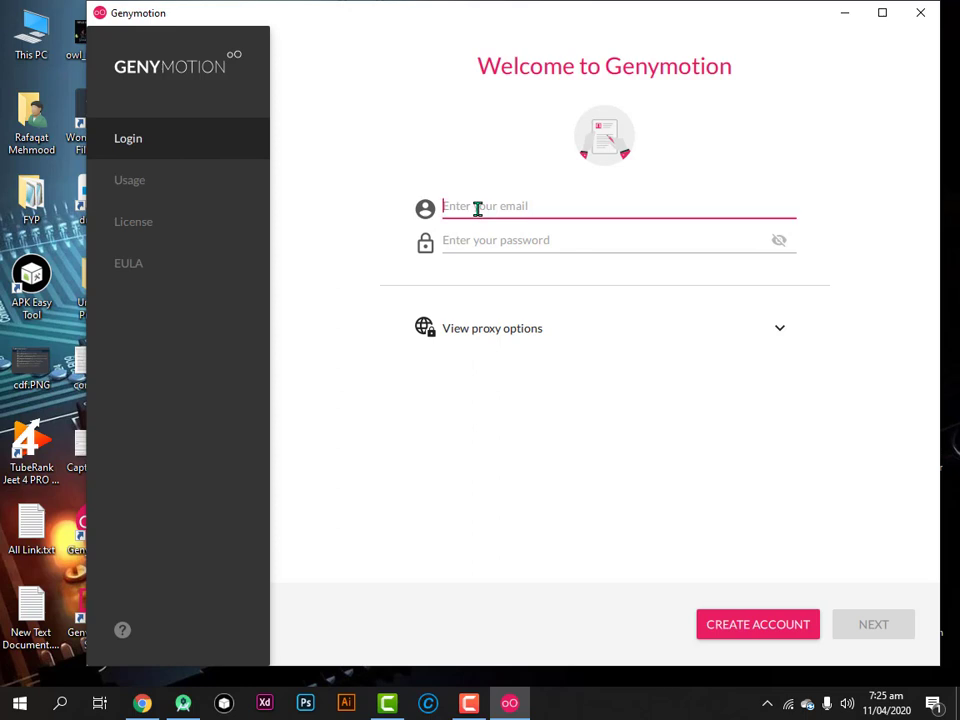
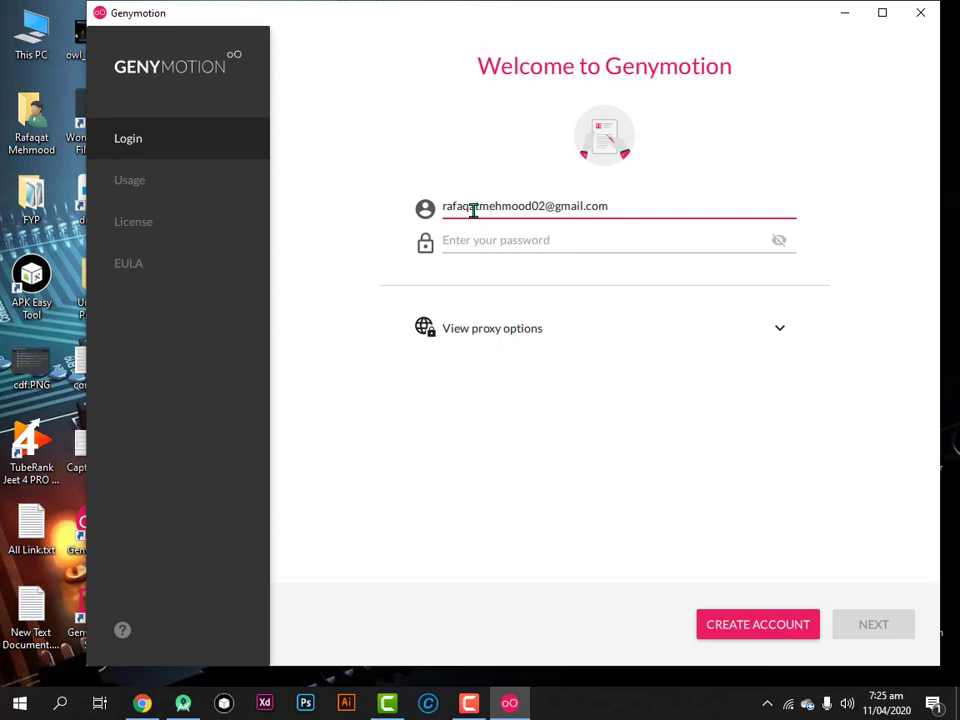
click(477, 246)
text(••)
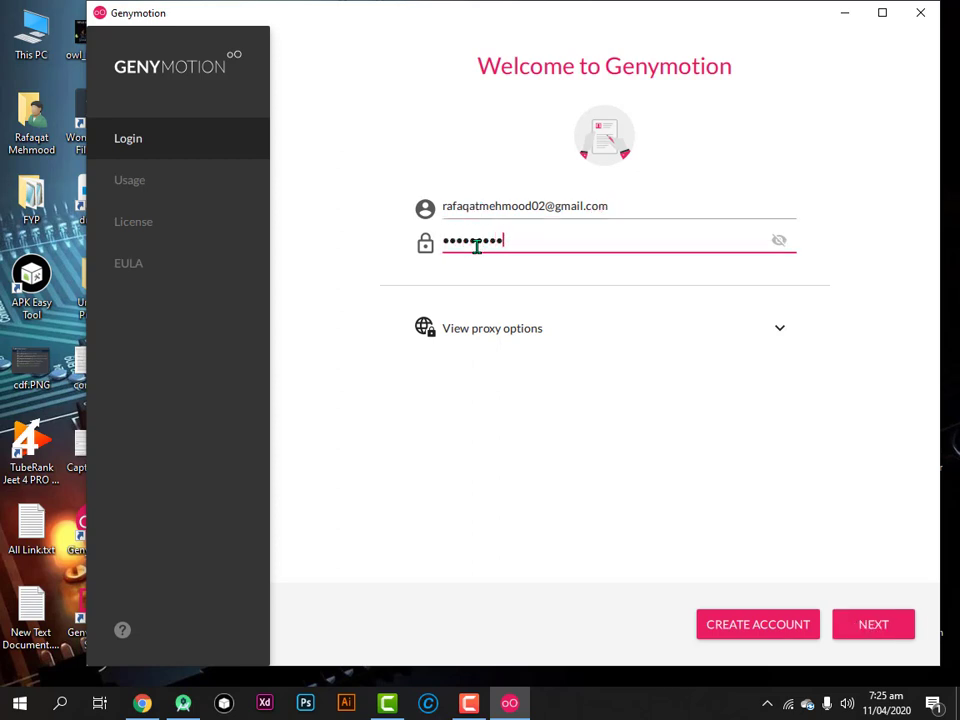
key(Return)
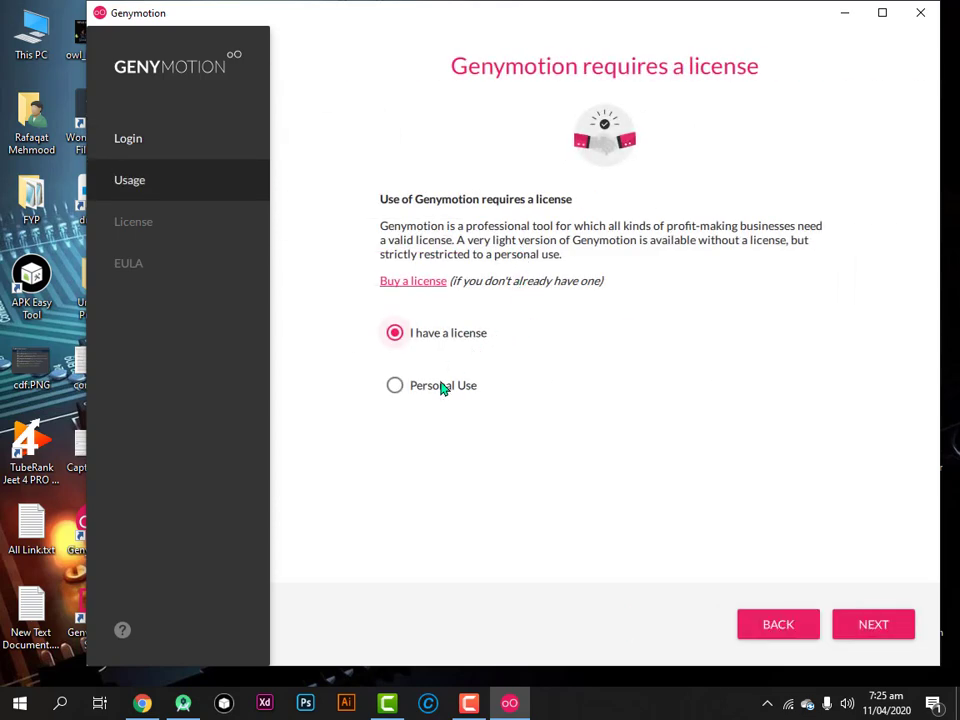
Choose Personal Use, accept the EULA, and dismiss the What's new in 3.1.0 notice
click(438, 389)
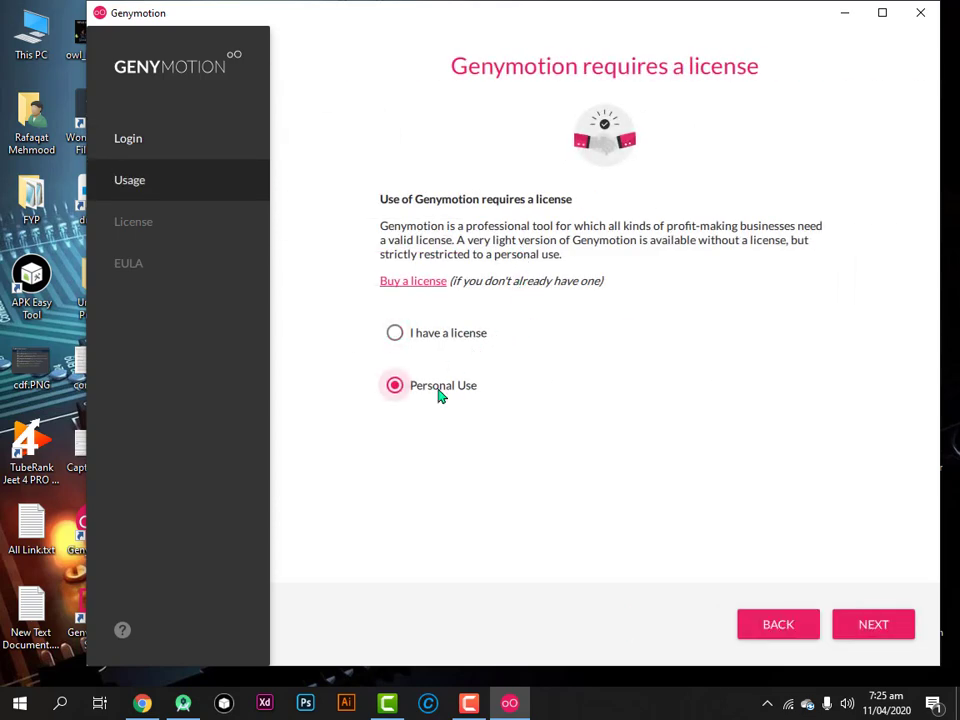
click(885, 632)
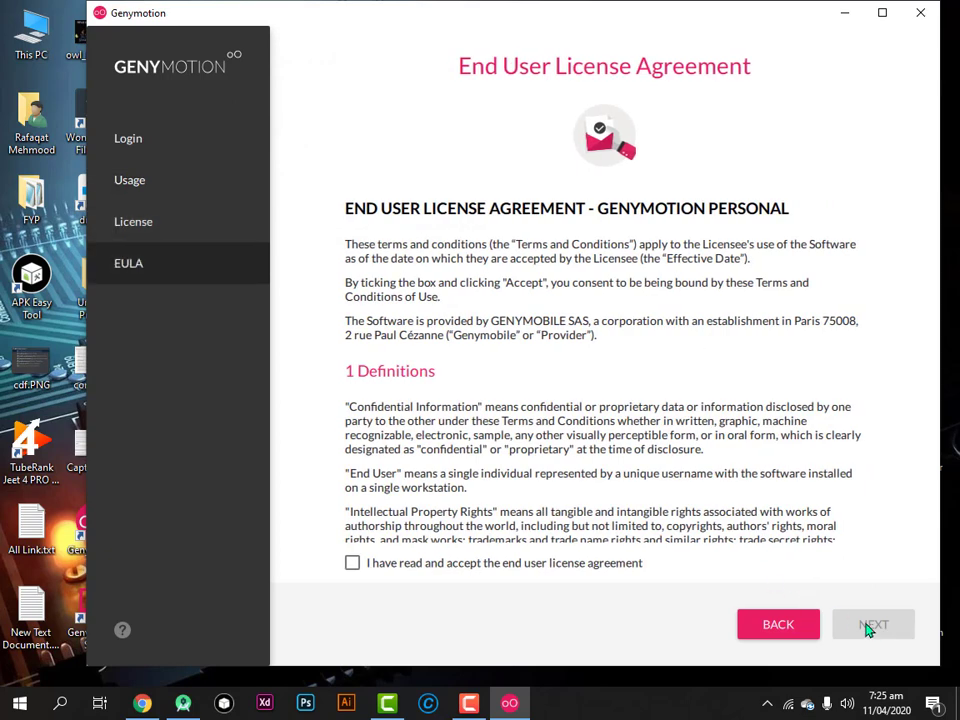
click(506, 564)
click(885, 628)
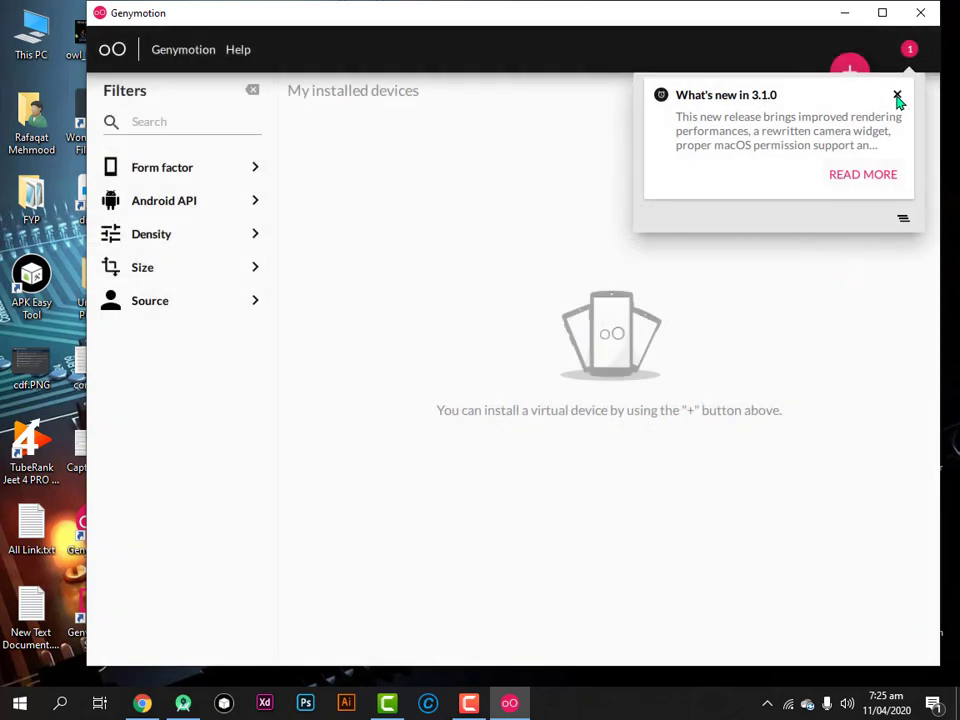
click(897, 94)
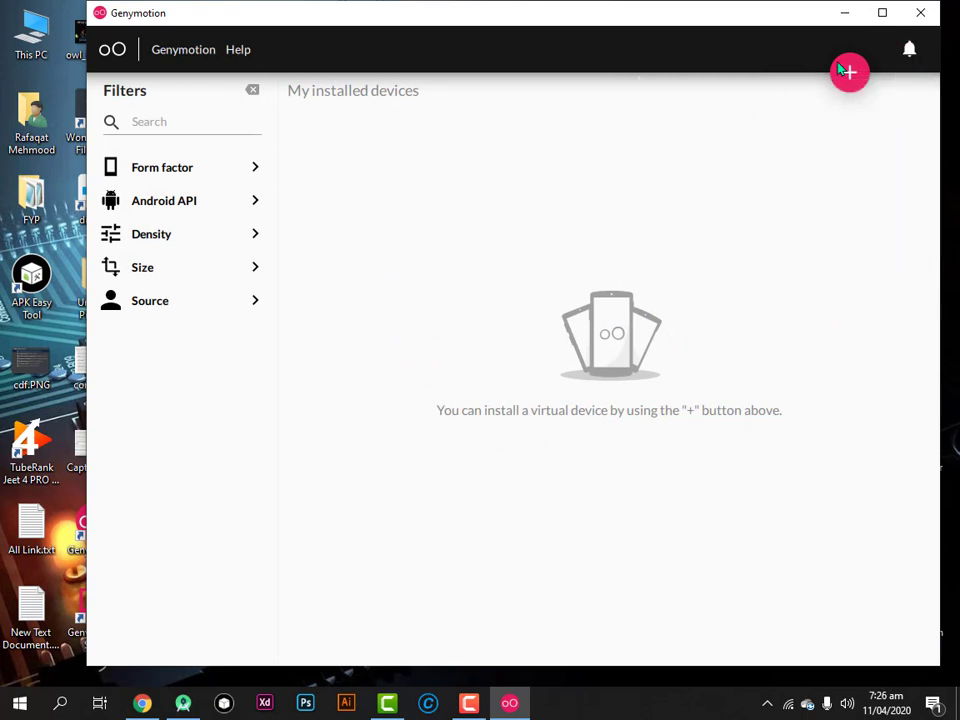
Filter the device list to Phone form factor and Android 4.4 - API 19
click(193, 179)
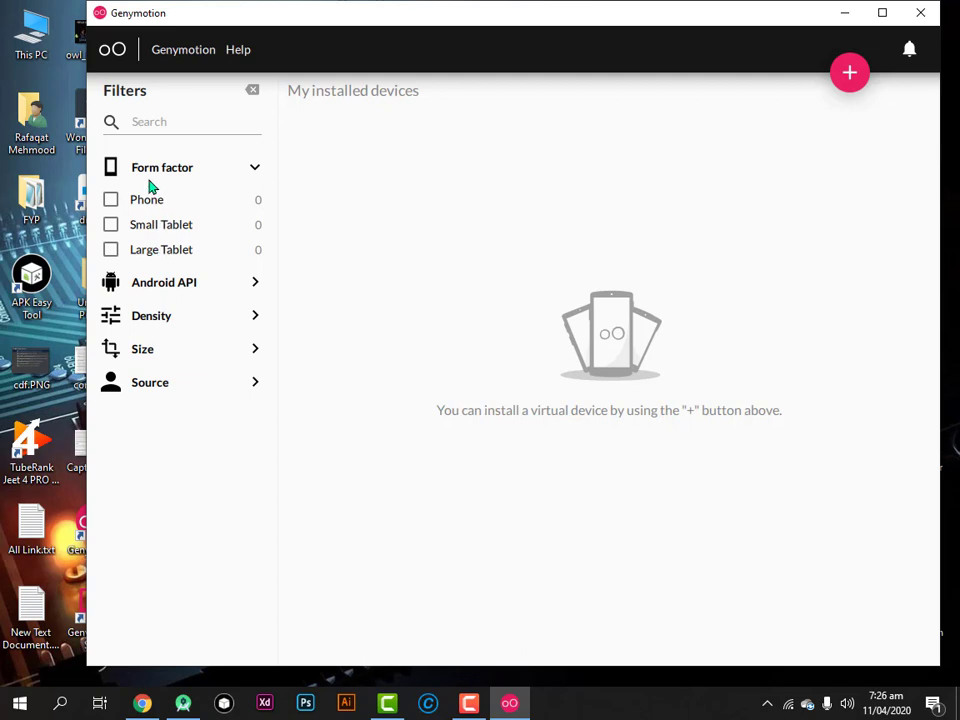
click(152, 204)
click(152, 204)
click(152, 204)
click(173, 285)
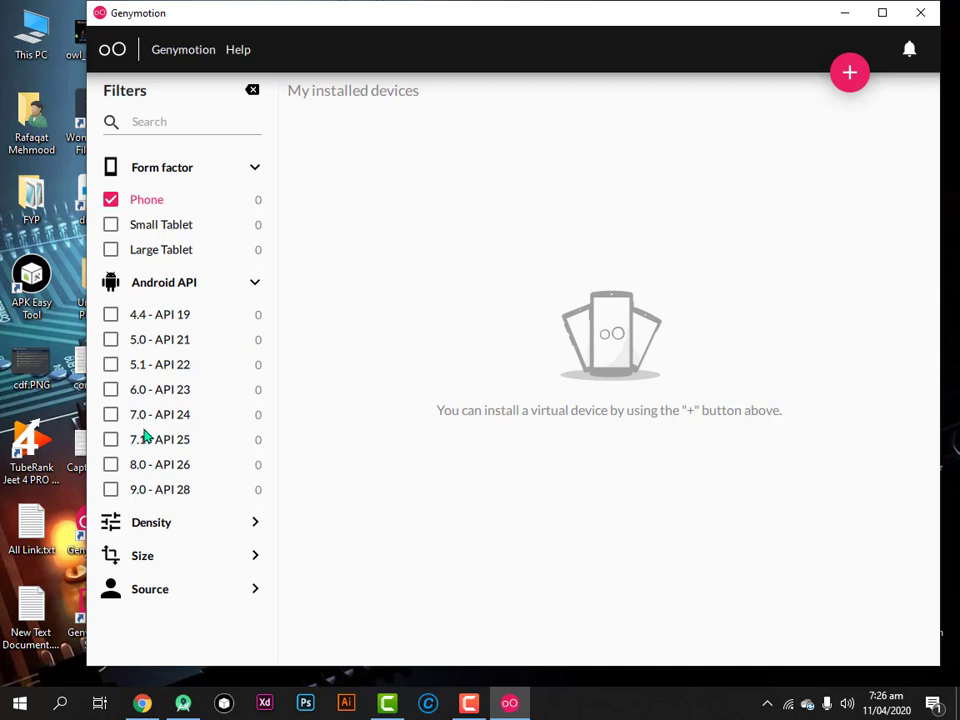
click(145, 320)
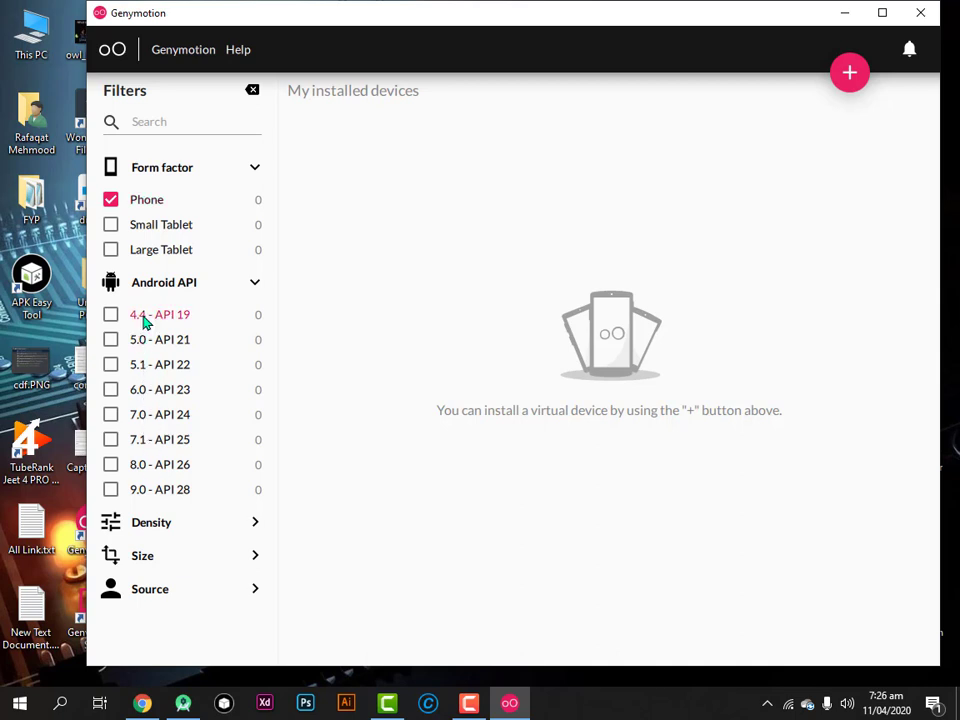
Add the 320 - XHDPI density and 720 x 1280 size filters
click(184, 532)
scroll(249, 508, down, 2)
scroll(195, 507, down, 2)
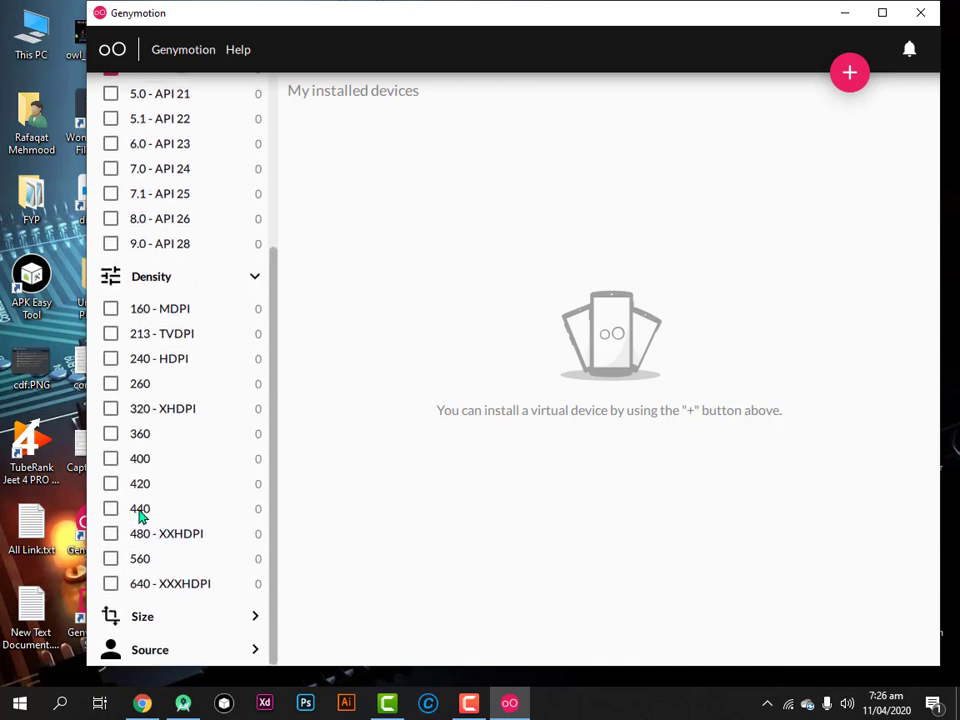
click(140, 512)
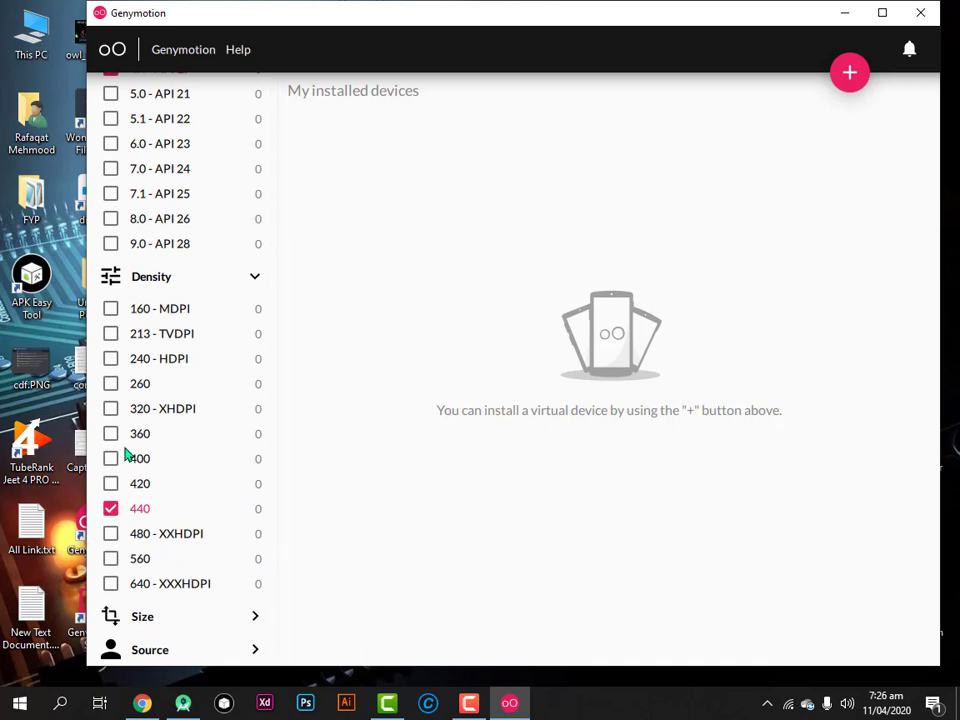
click(112, 409)
click(111, 509)
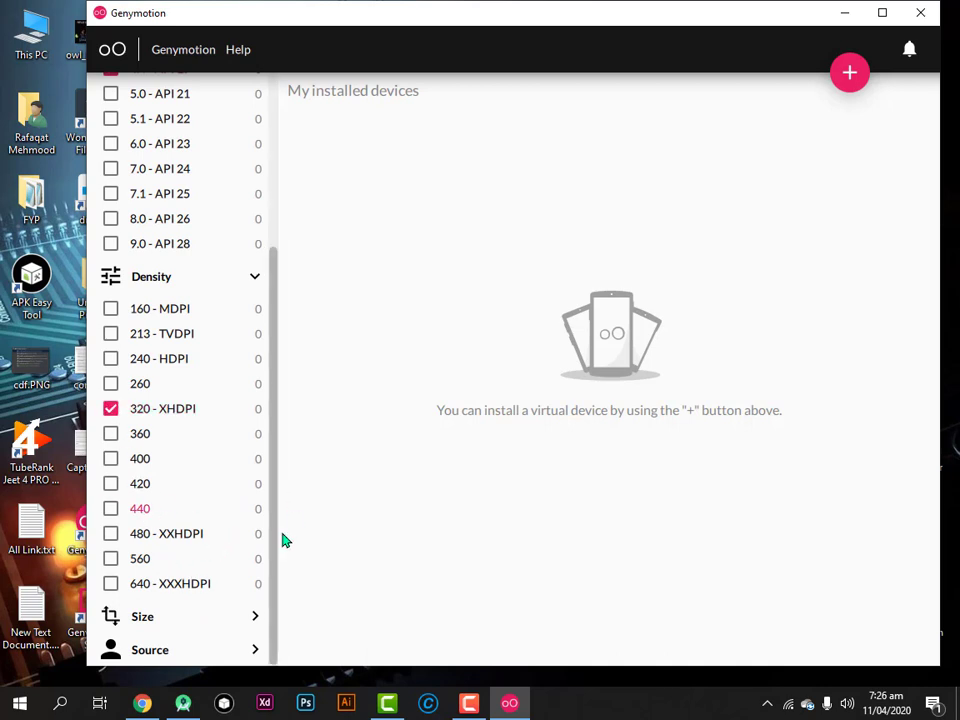
click(214, 619)
scroll(272, 525, down, 5)
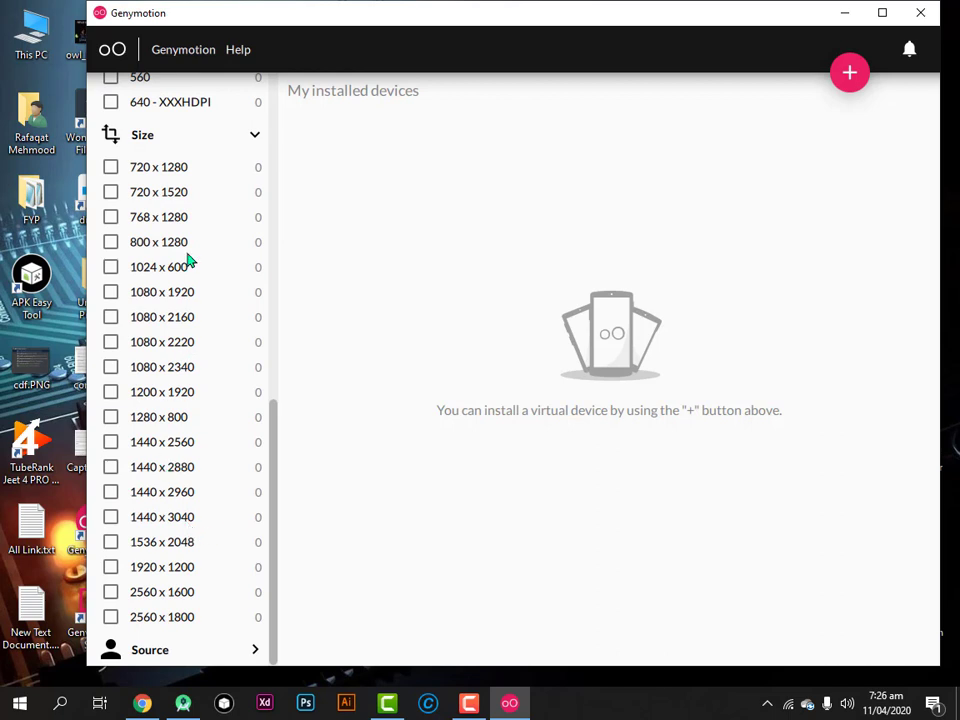
click(110, 167)
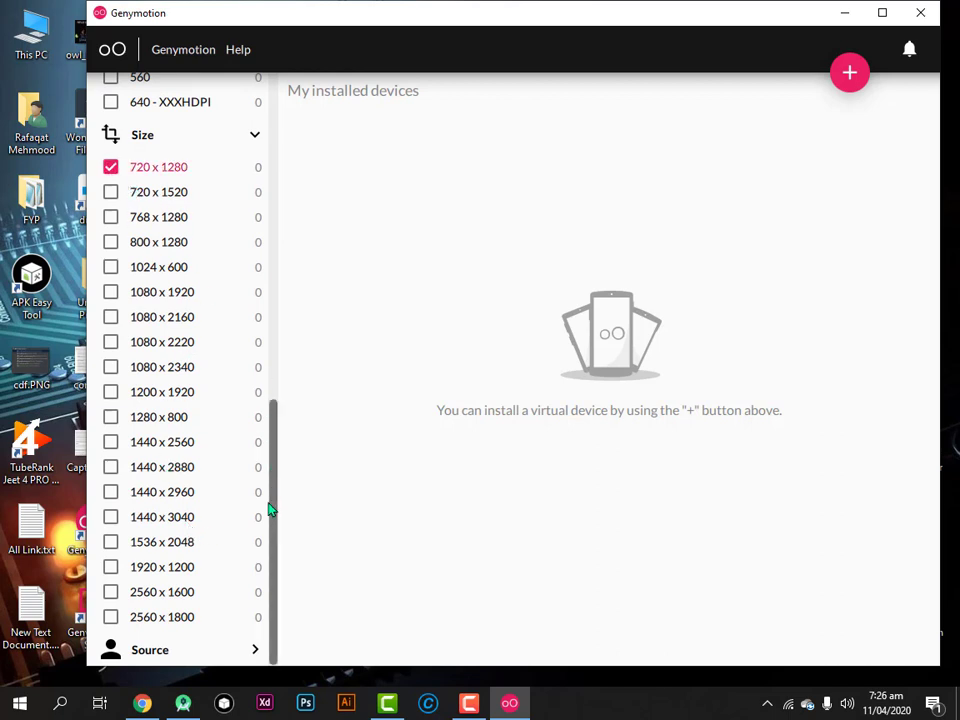
Limit the source to Genymotion and open the installable device catalogue
click(199, 648)
click(170, 651)
scroll(178, 414, up, 6)
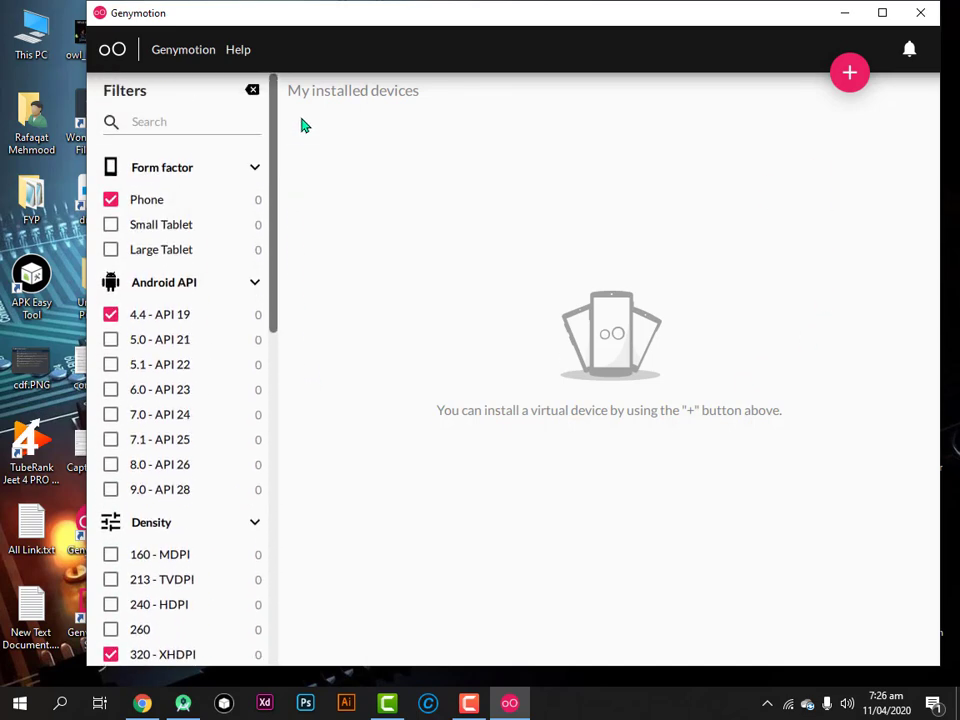
click(850, 74)
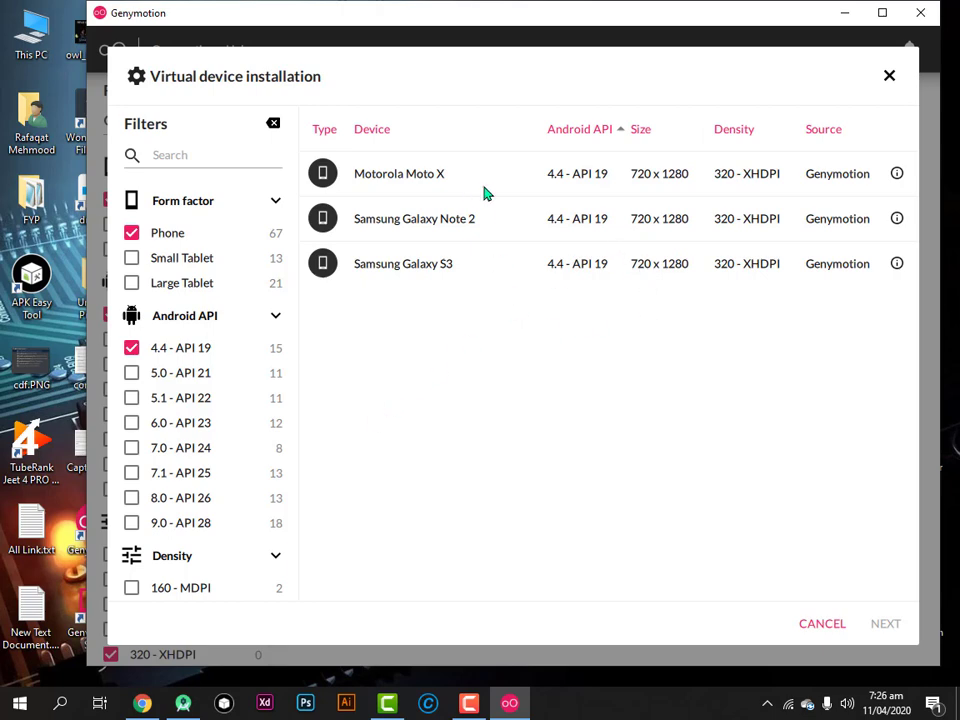
Remove the 4.4 - API 19 filter while keeping Phone selected
click(132, 350)
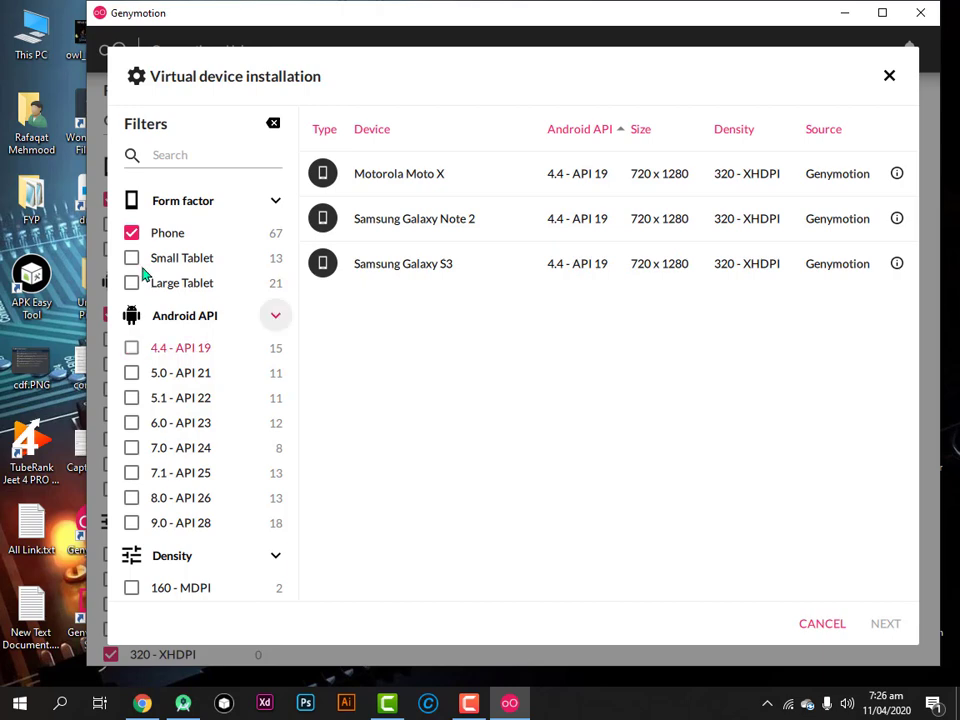
click(131, 234)
click(131, 233)
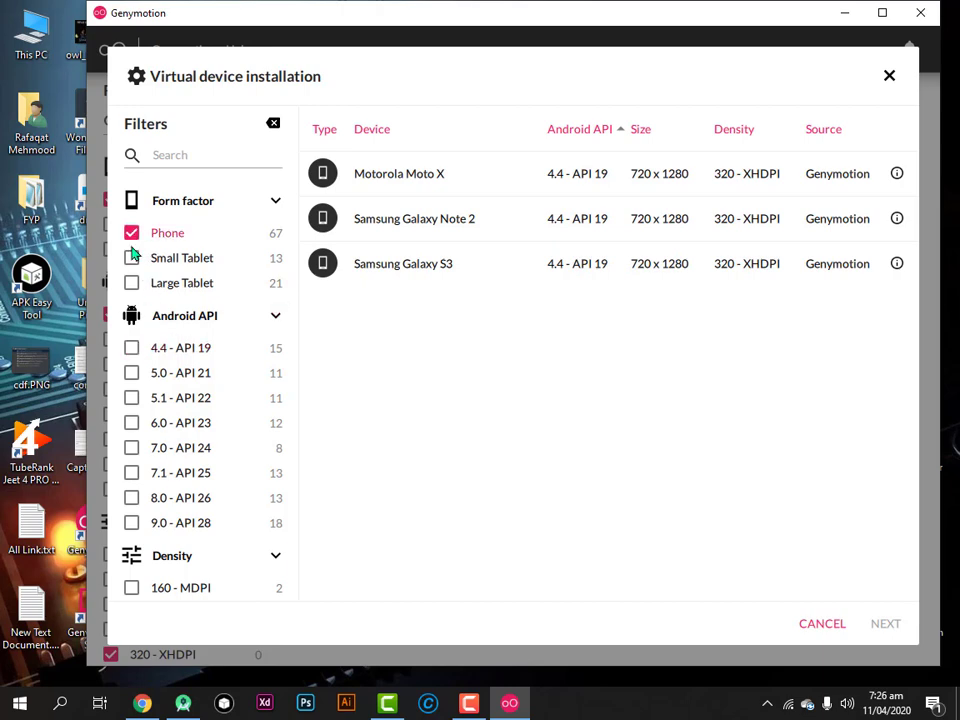
scroll(188, 372, down, 3)
scroll(188, 372, down, 6)
scroll(133, 407, up, 1)
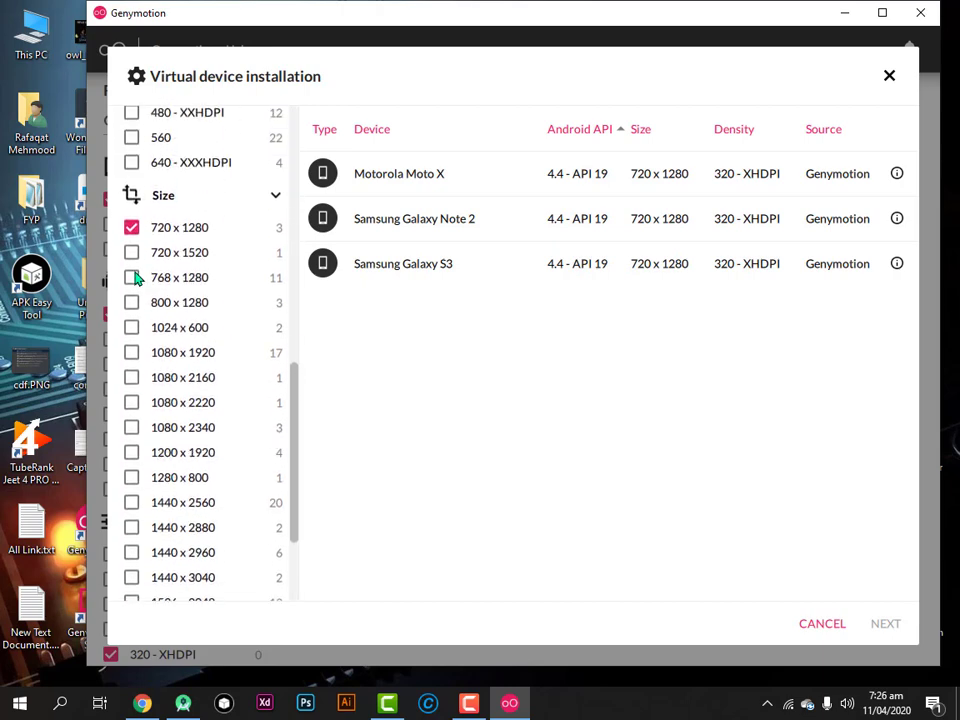
Clear the 720 x 1280, 320 - XHDPI and Genymotion filters, then pick the Samsung Galaxy S4
click(132, 262)
scroll(140, 330, up, 4)
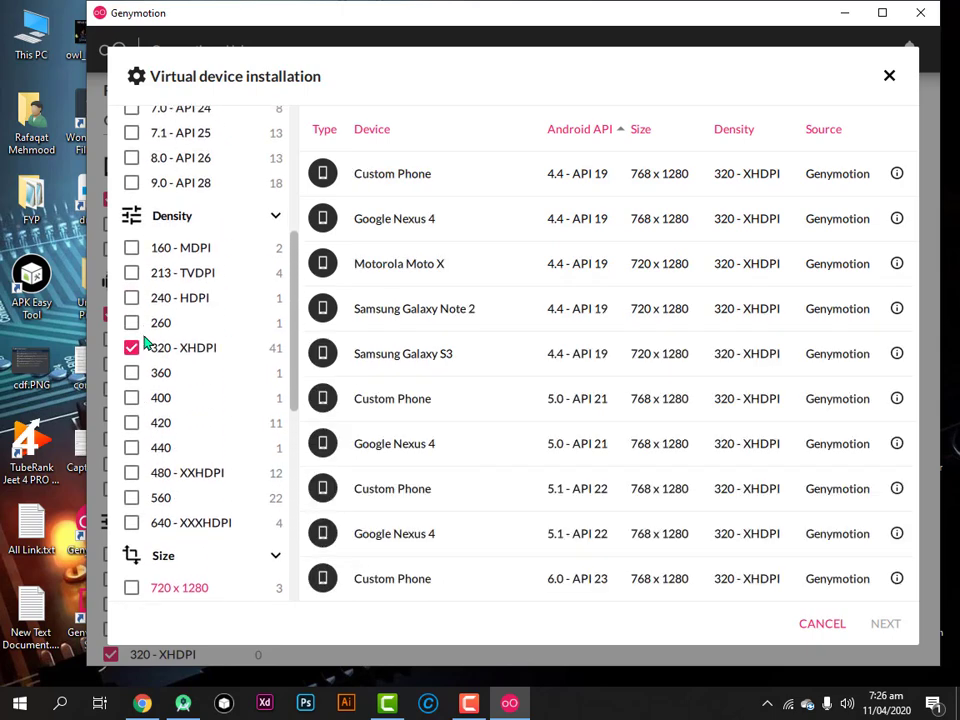
click(132, 348)
scroll(136, 352, up, 1)
scroll(146, 360, down, 10)
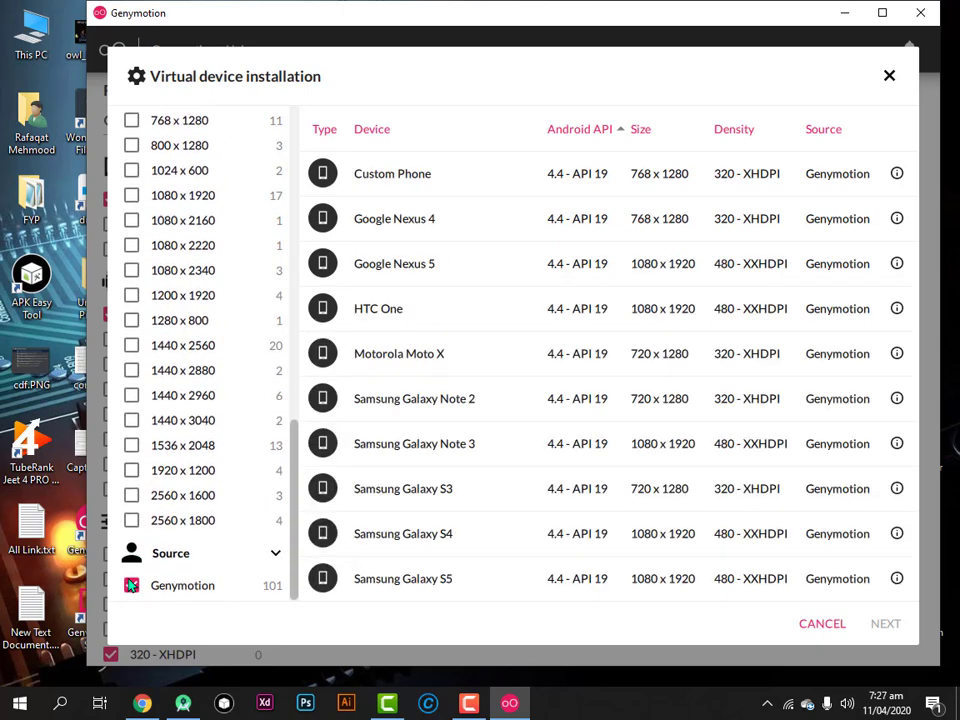
click(135, 586)
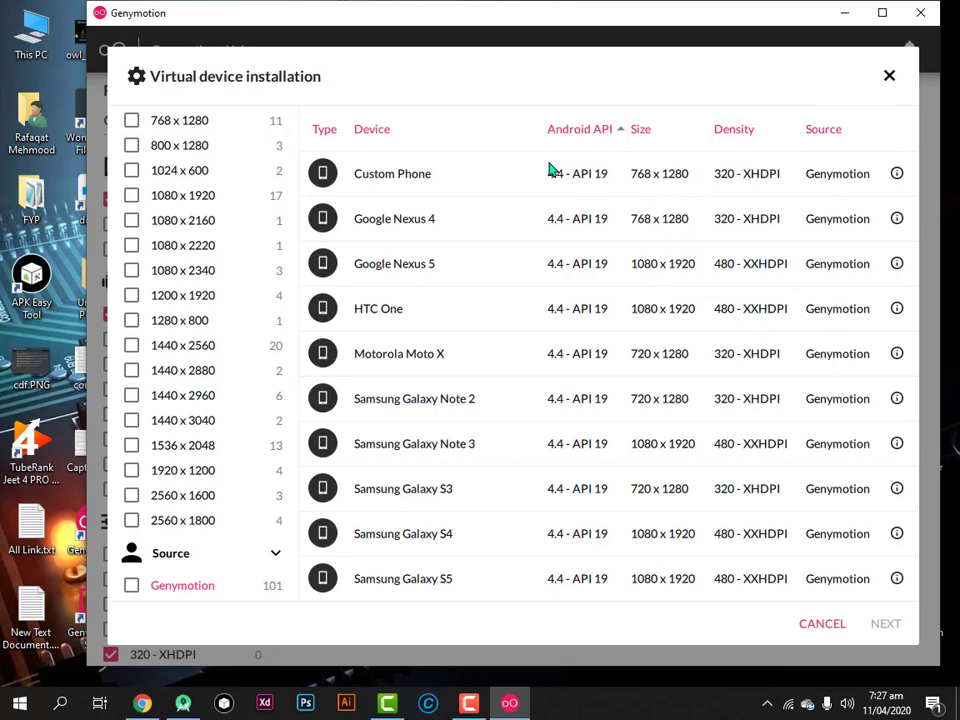
scroll(470, 500, down, 1)
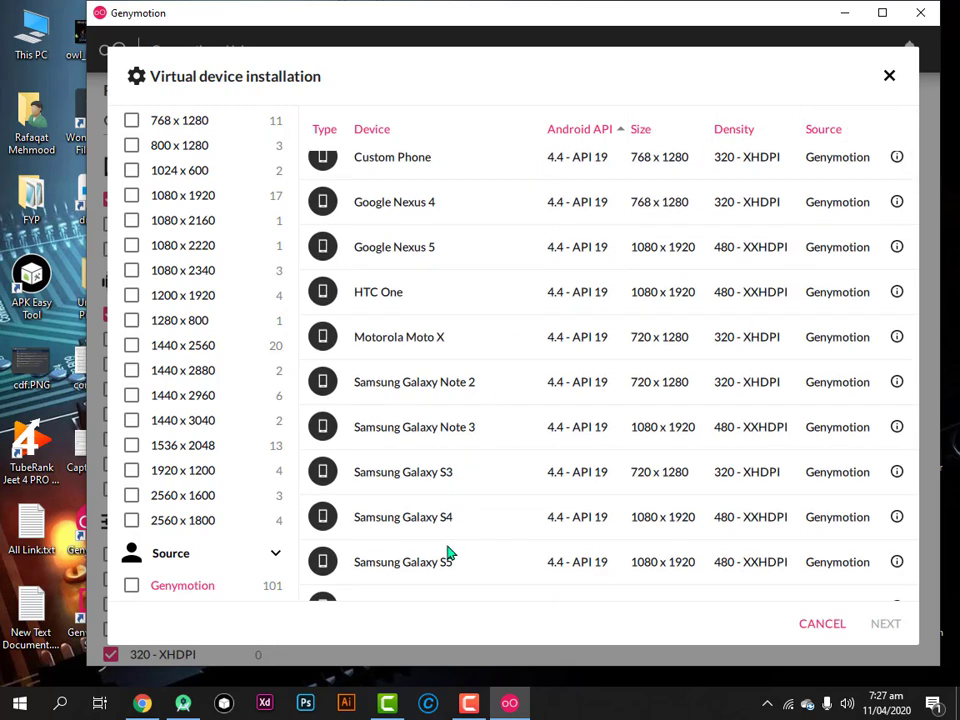
click(606, 529)
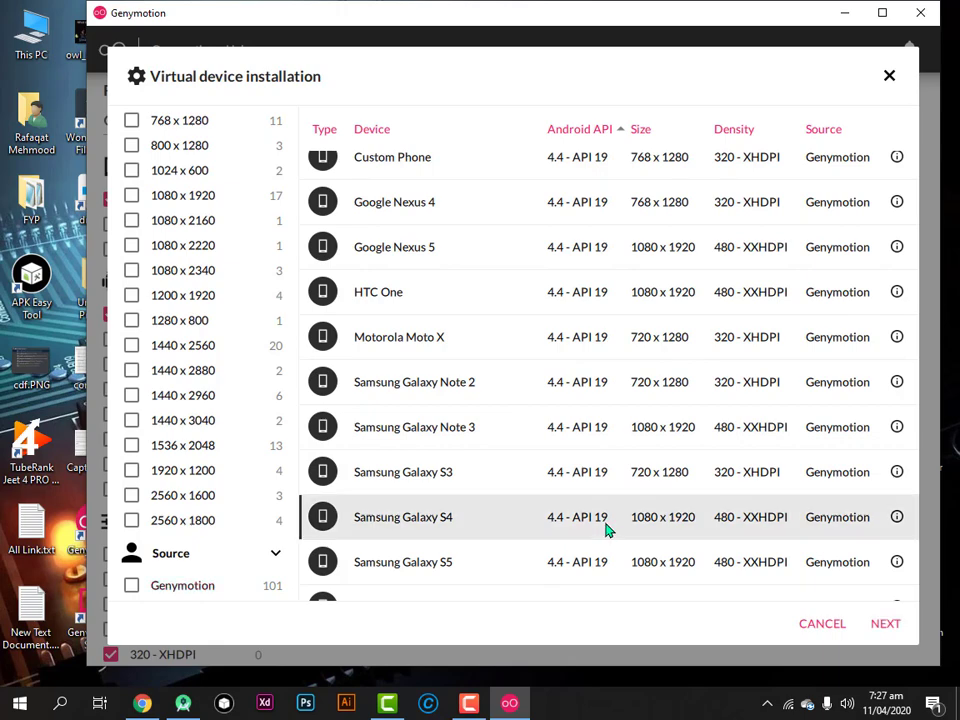
Review the Samsung Galaxy S4 default settings and start installing it
click(881, 628)
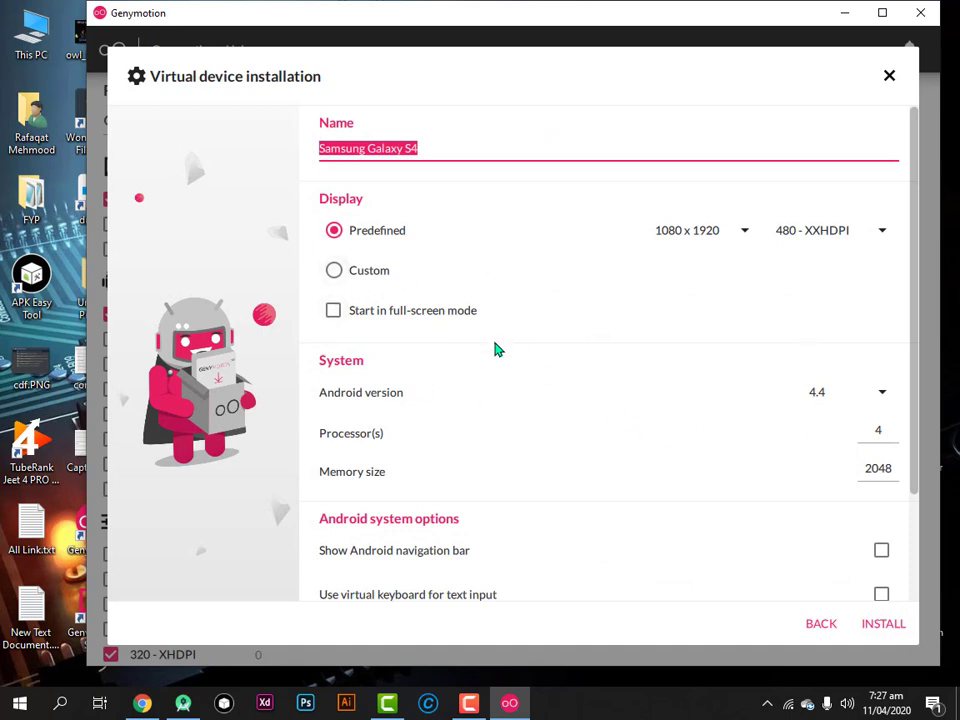
scroll(497, 344, down, 3)
scroll(495, 405, up, 1)
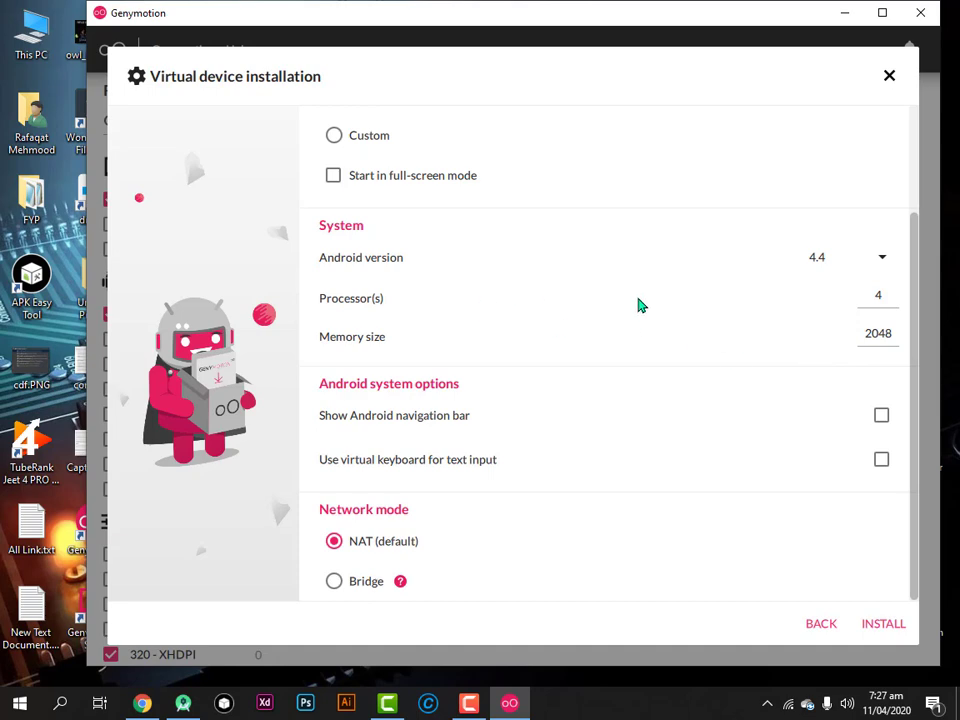
scroll(690, 356, up, 3)
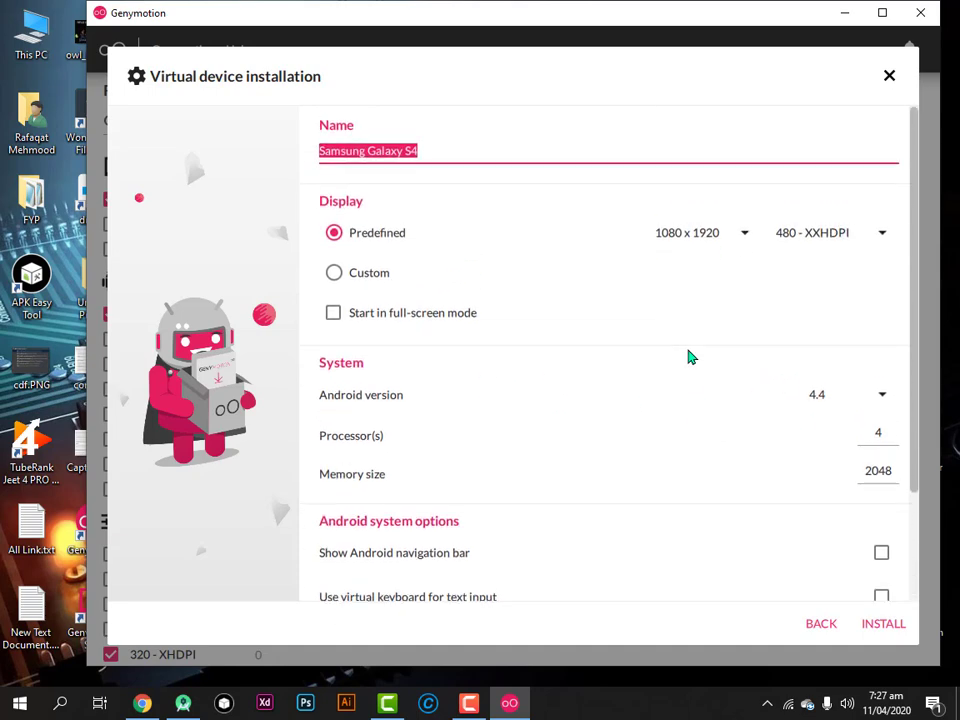
scroll(810, 446, down, 3)
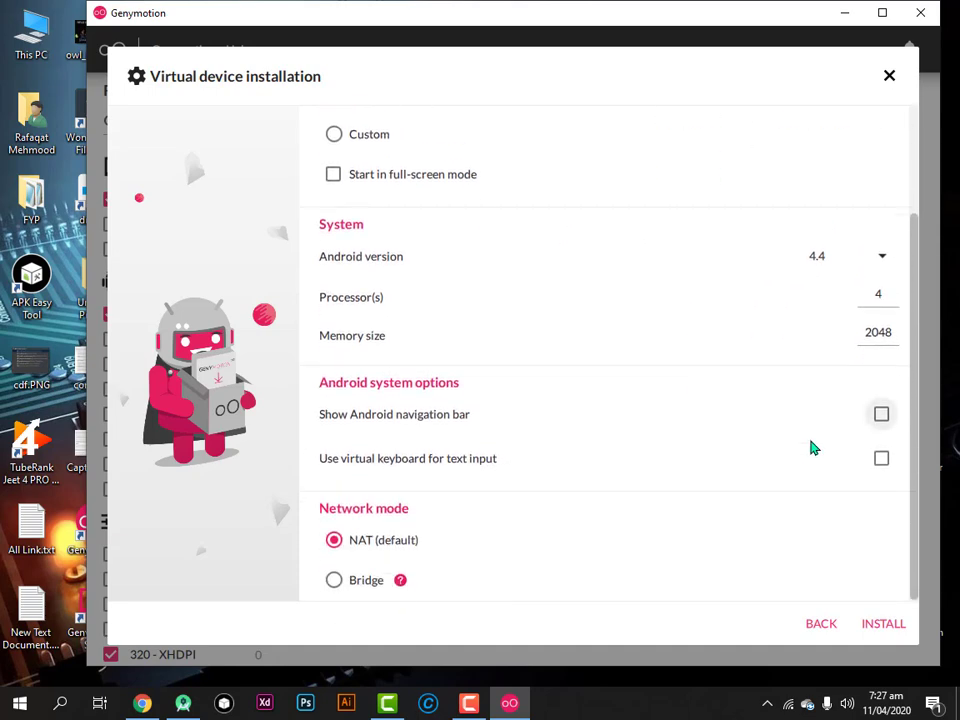
click(883, 626)
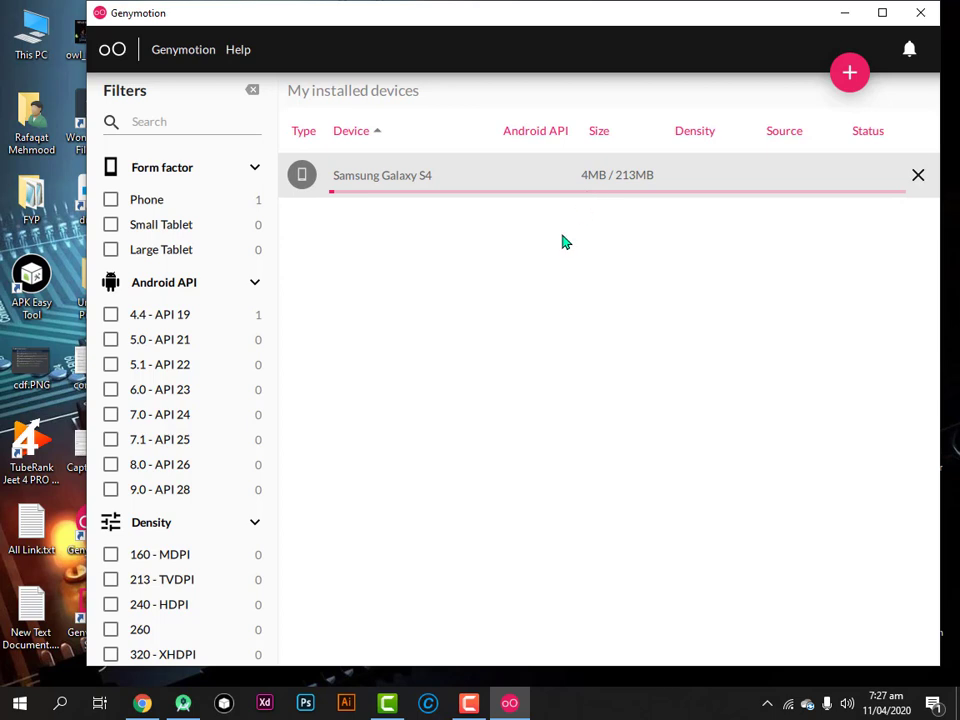
Start the new Samsung Galaxy S4 and dismiss the CPU virtualization error
click(469, 703)
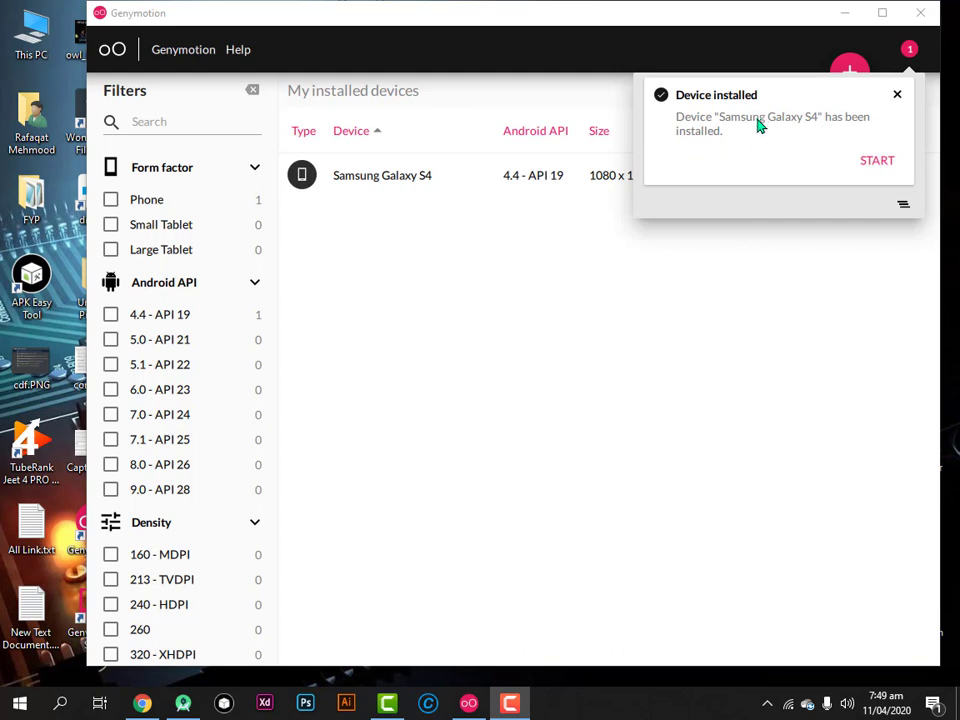
click(877, 161)
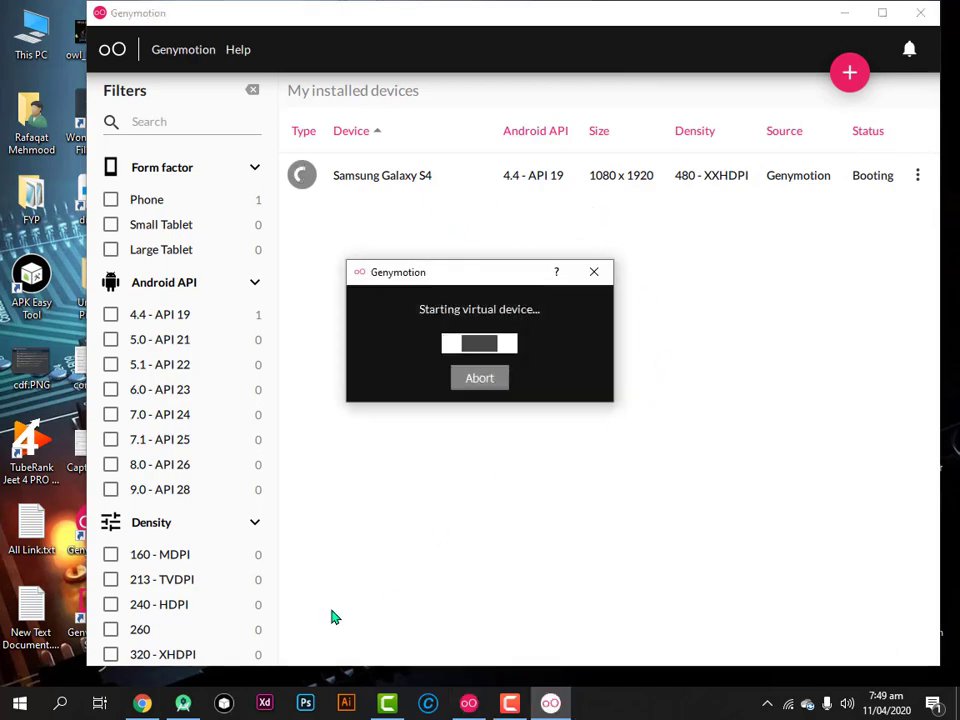
click(183, 703)
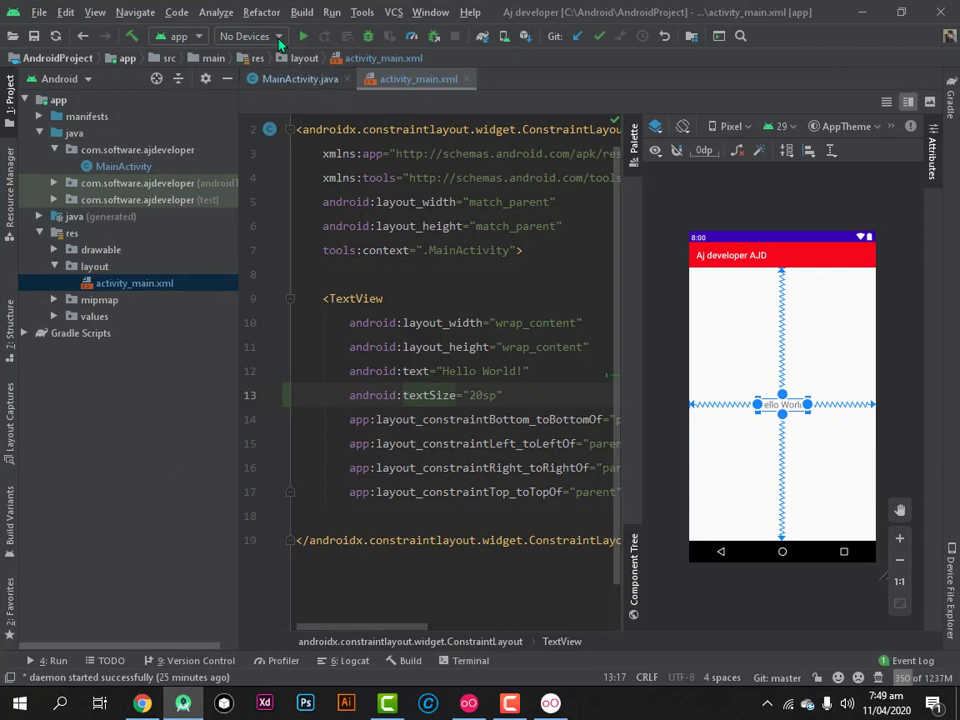
click(279, 38)
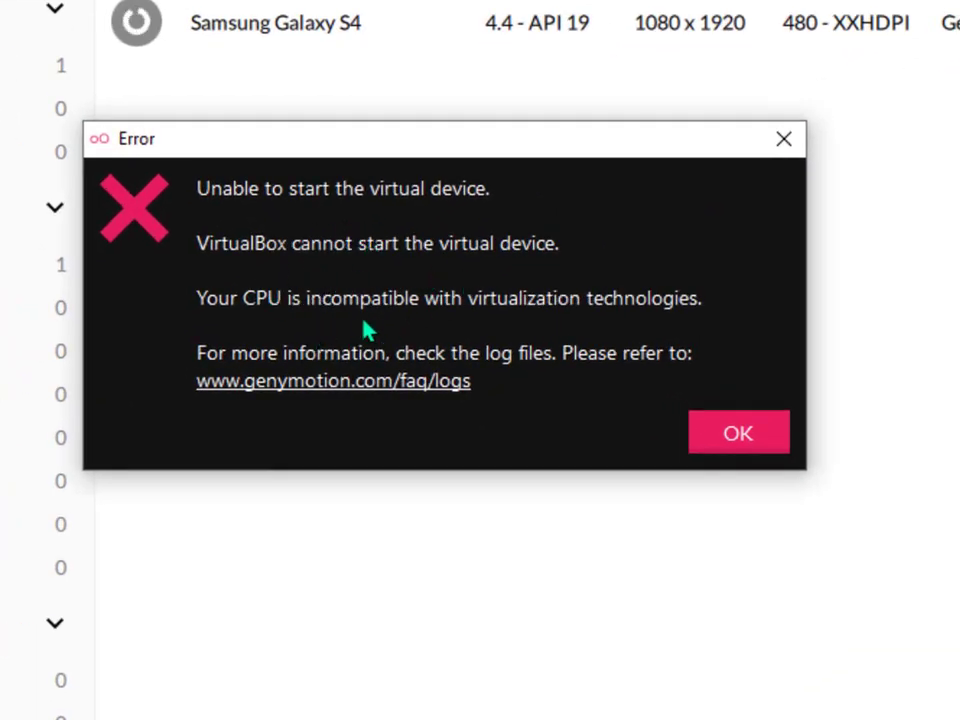
click(729, 437)
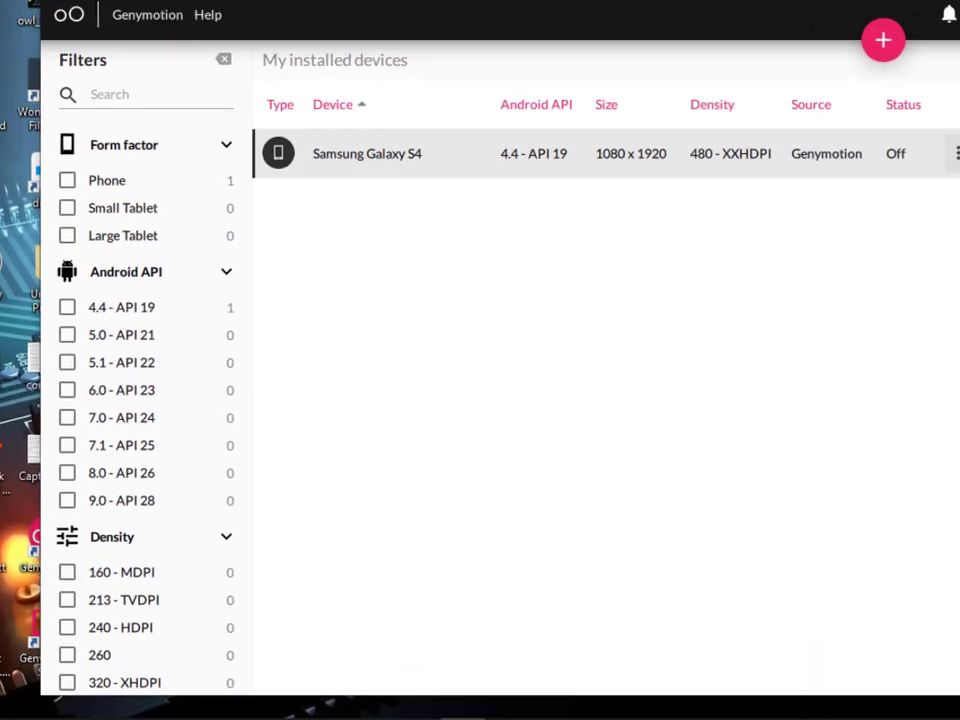
Retry starting the Galaxy S4 from its options menu, dismiss the error, and move the window right
click(917, 176)
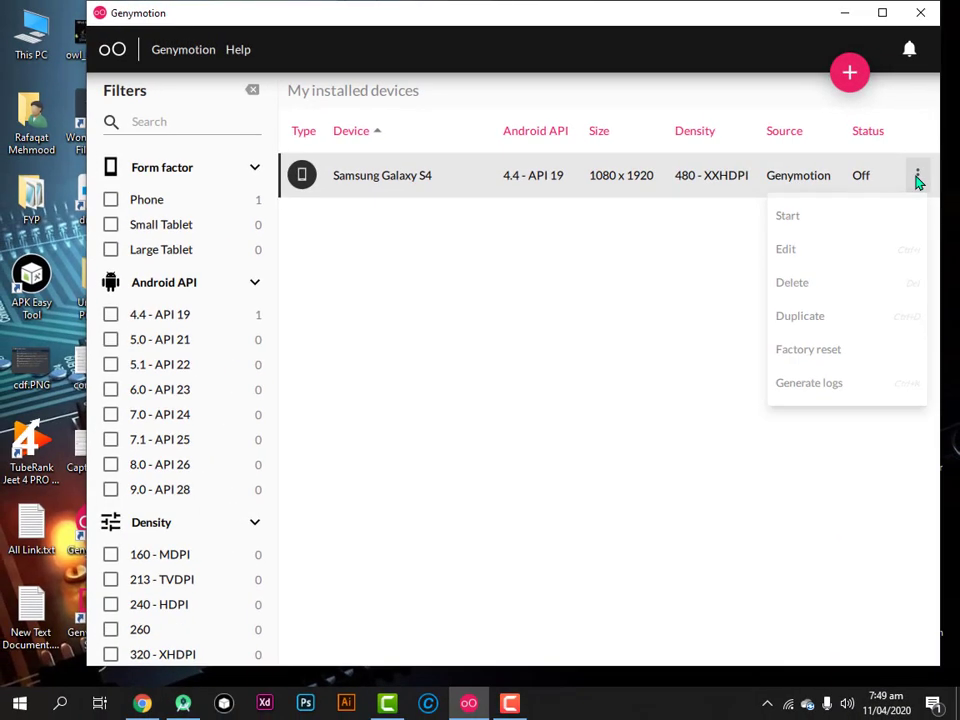
click(857, 218)
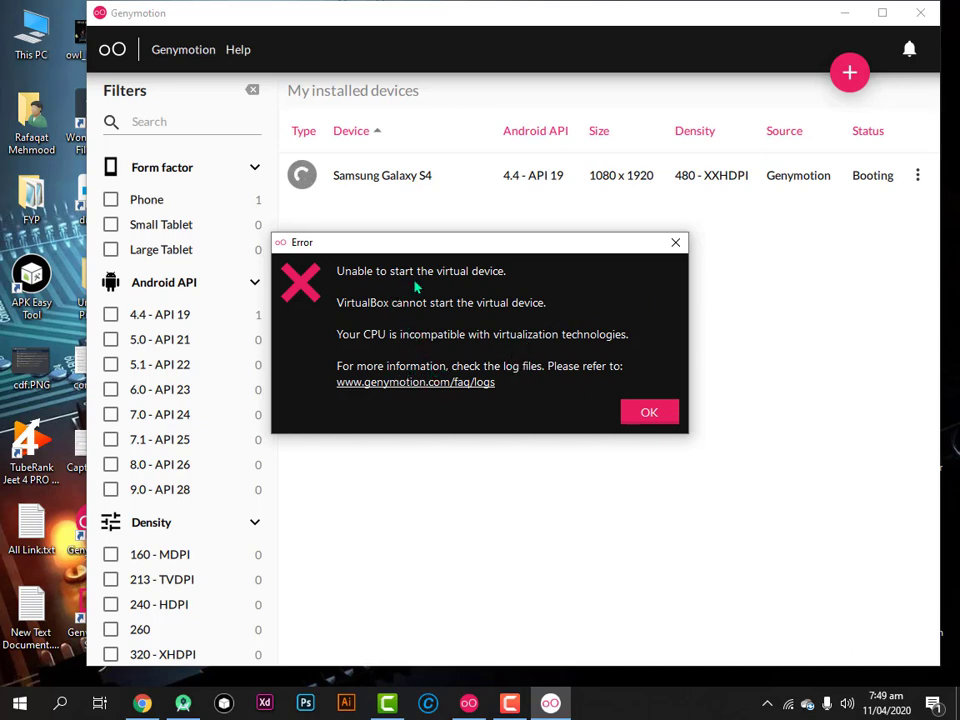
click(645, 413)
drag(324, 36, 452, 34)
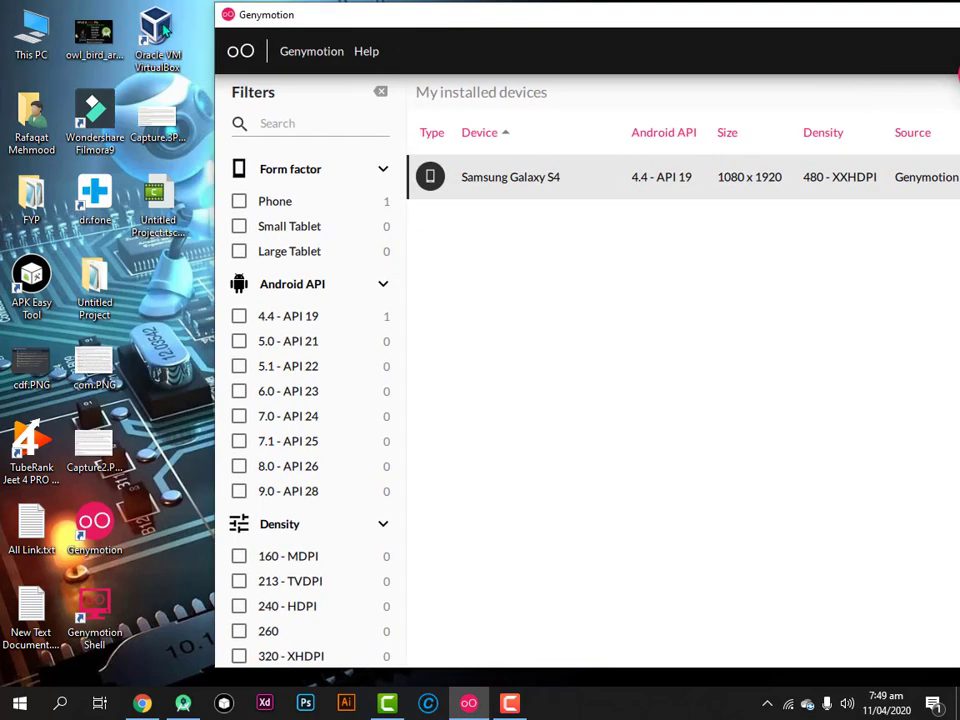
Start the Samsung Galaxy S4 machine in VirtualBox Manager, dismiss the session errors, and minimise the manager
double_click(165, 32)
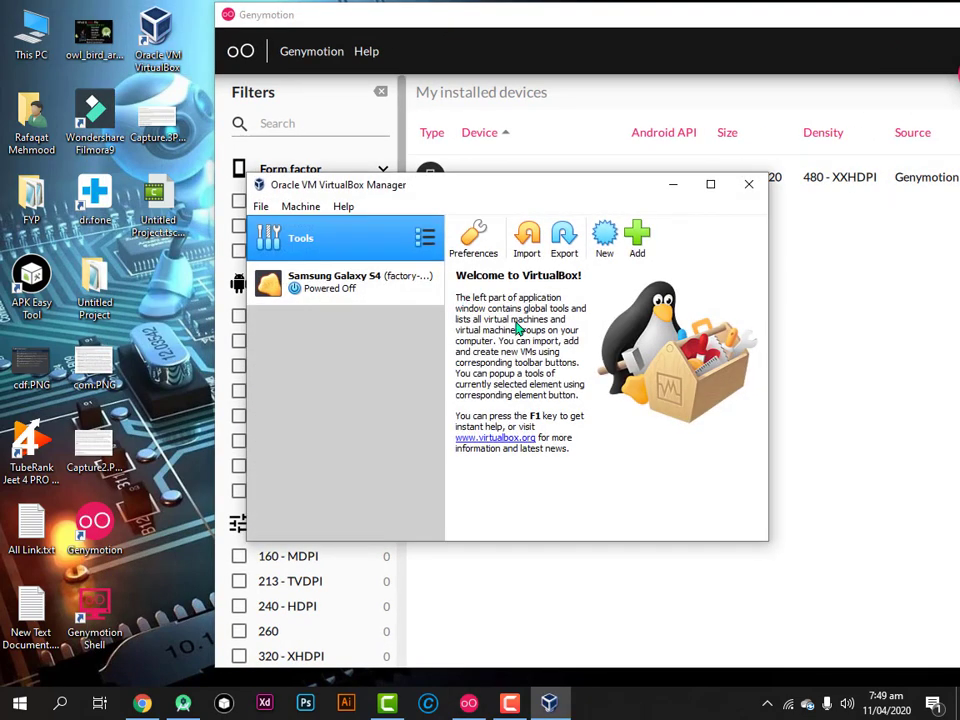
click(360, 290)
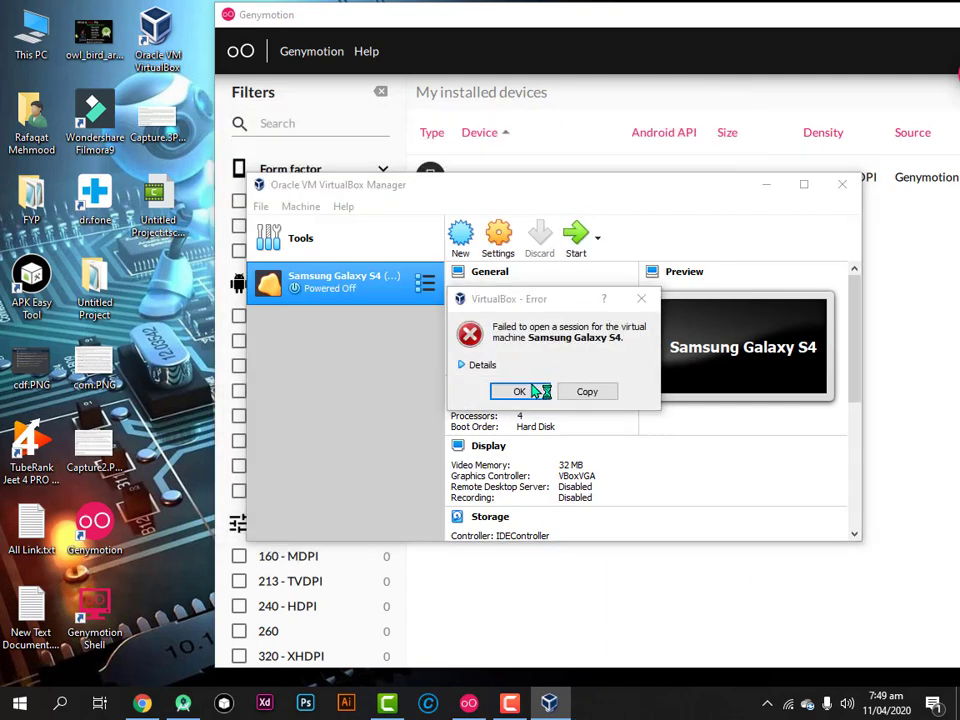
click(538, 390)
click(576, 238)
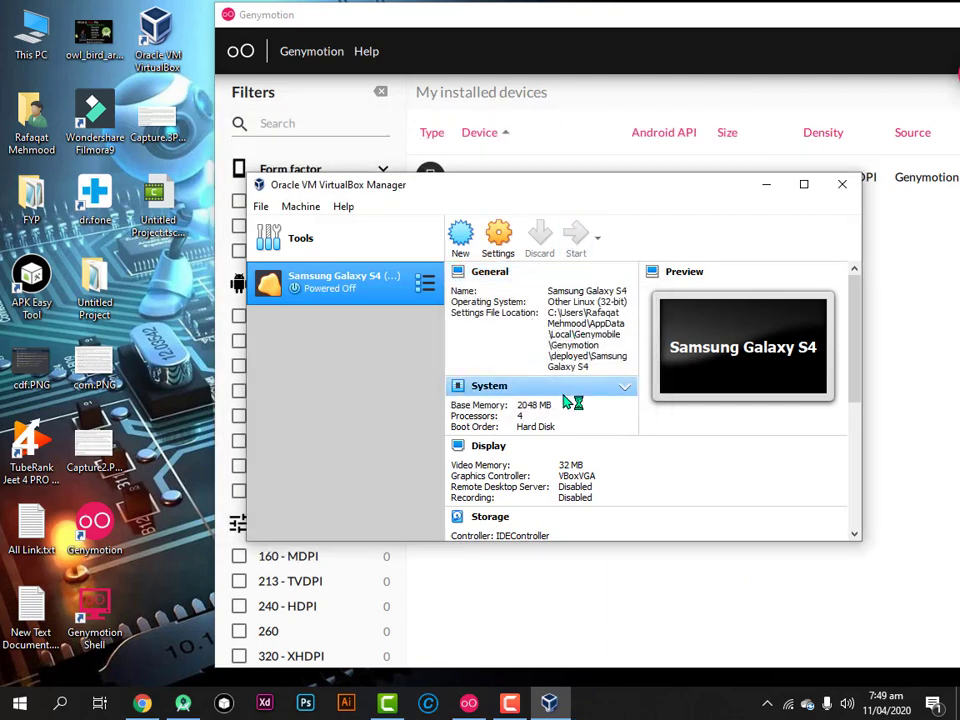
click(566, 438)
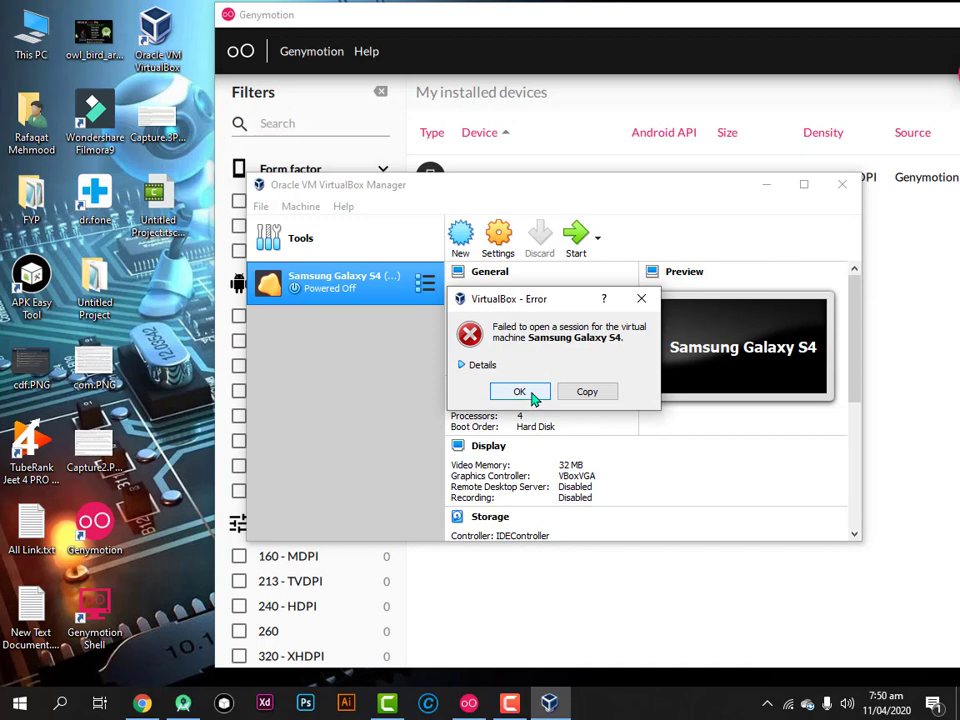
click(520, 392)
drag(650, 212, 604, 235)
click(671, 226)
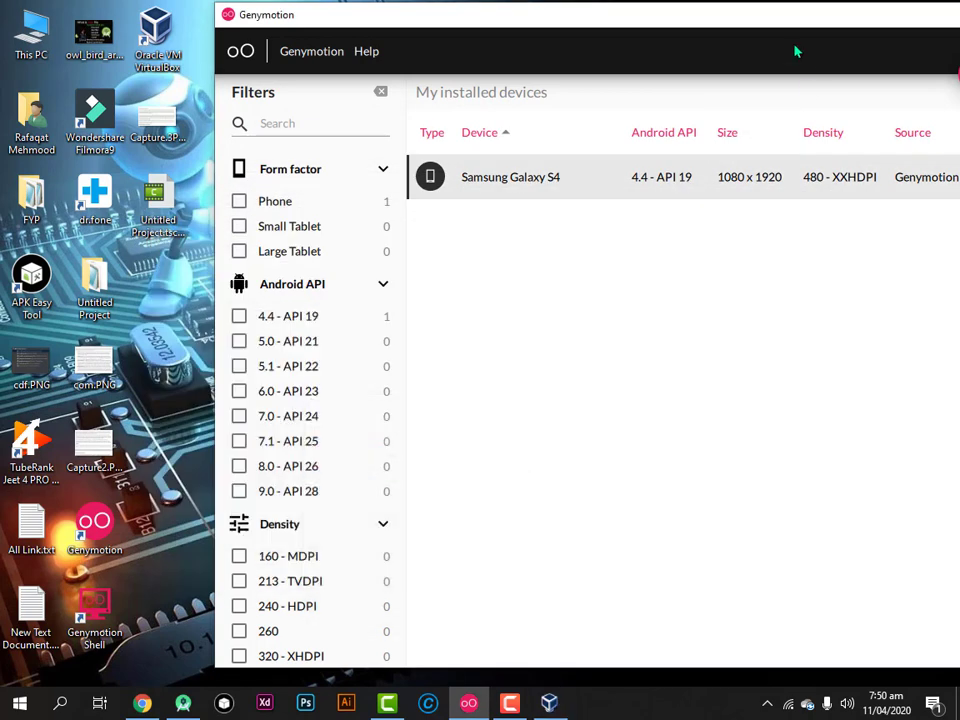
Try starting the Samsung Galaxy S4 from Genymotion and dismiss the unable-to-start error
drag(678, 28, 463, 26)
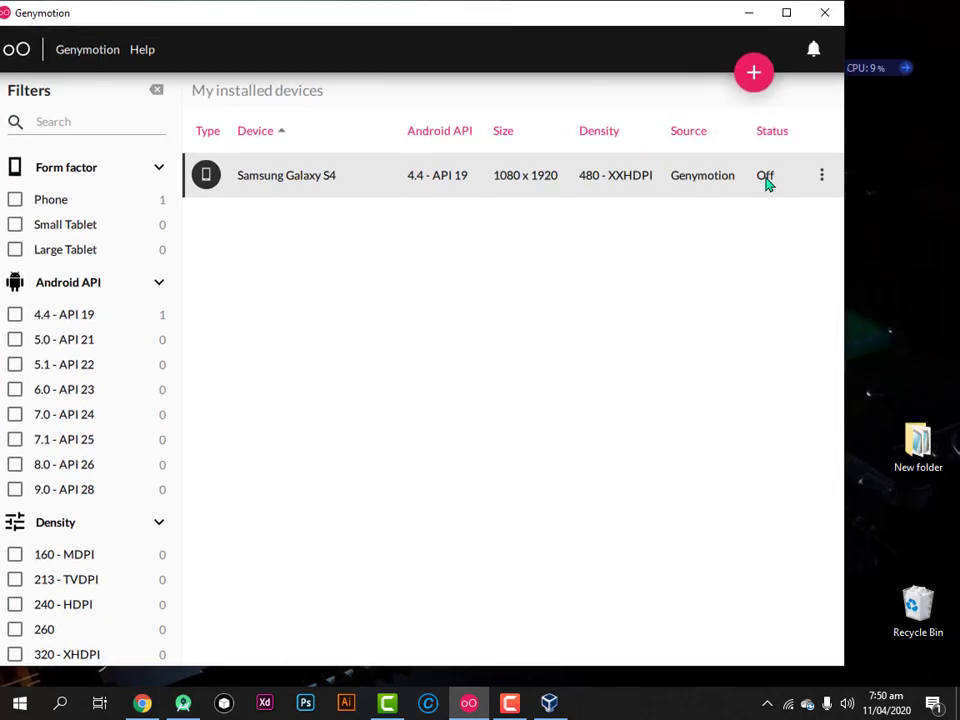
click(818, 178)
click(748, 215)
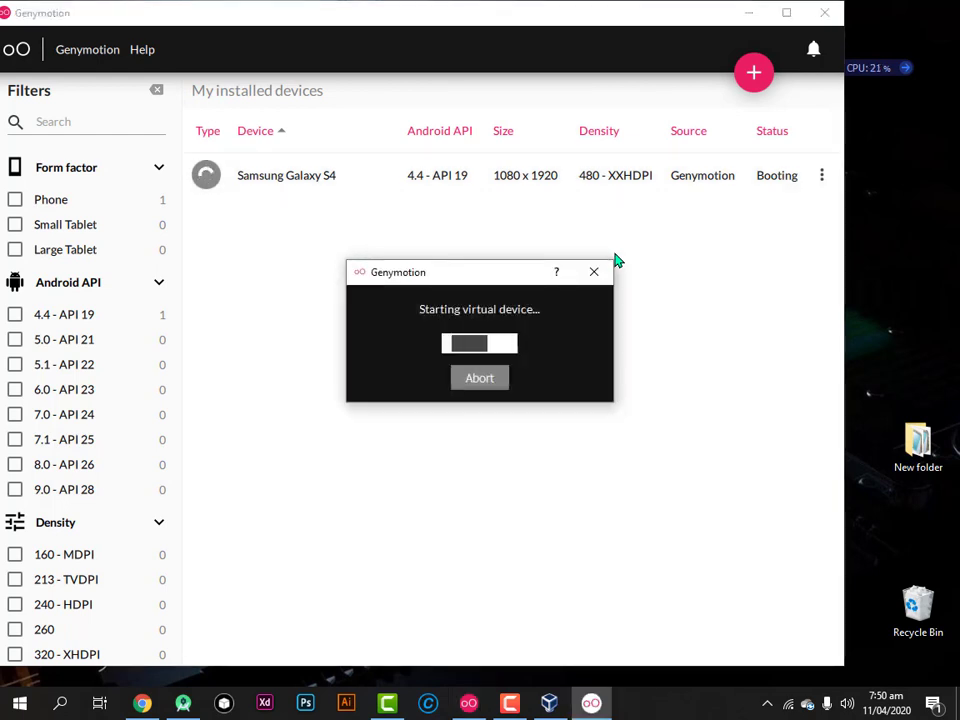
click(643, 410)
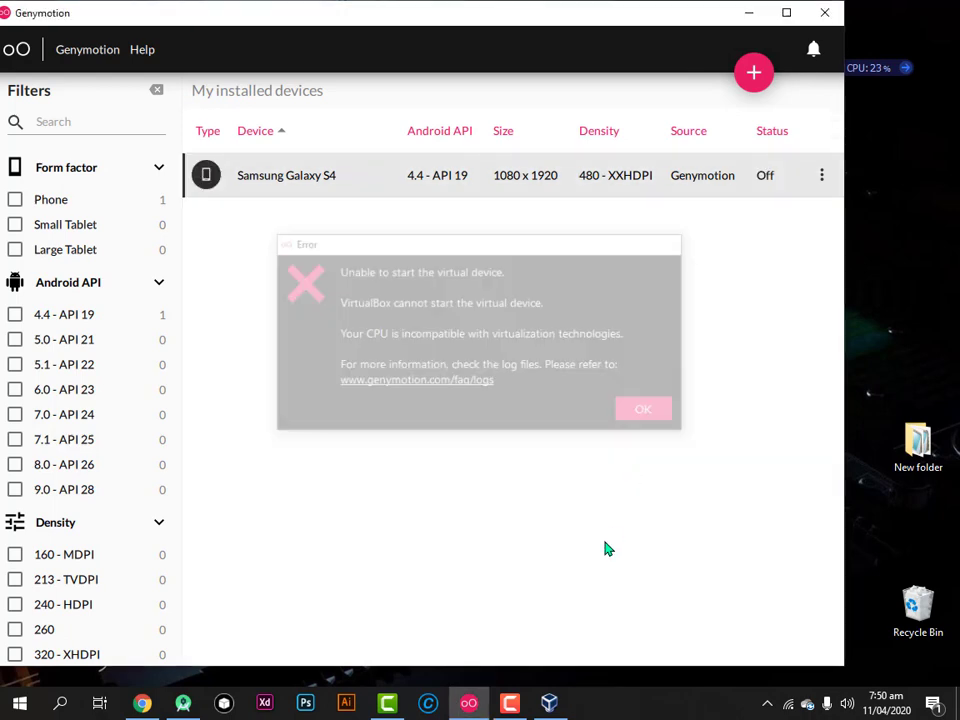
Start the Samsung Galaxy S4 machine in VirtualBox Manager and read the VT-x unavailable error details
click(549, 703)
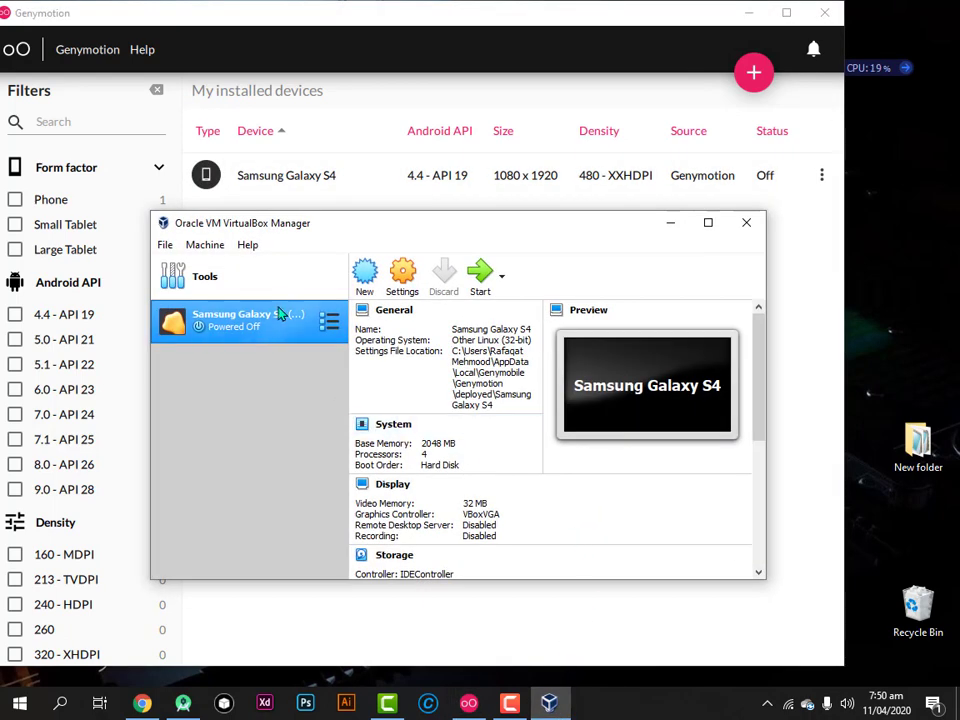
click(482, 283)
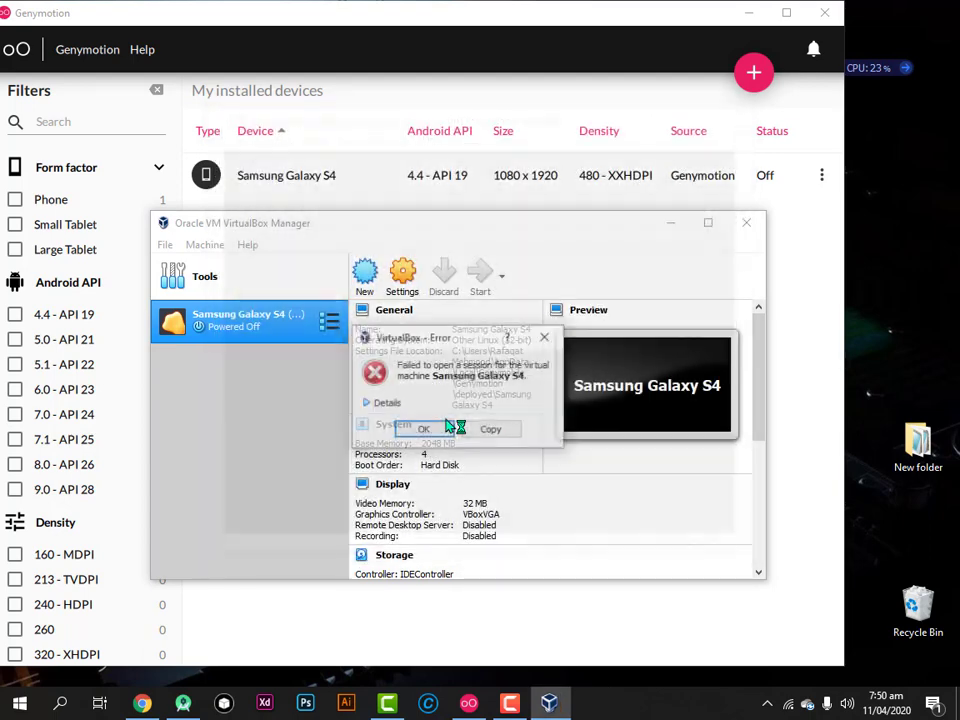
click(487, 441)
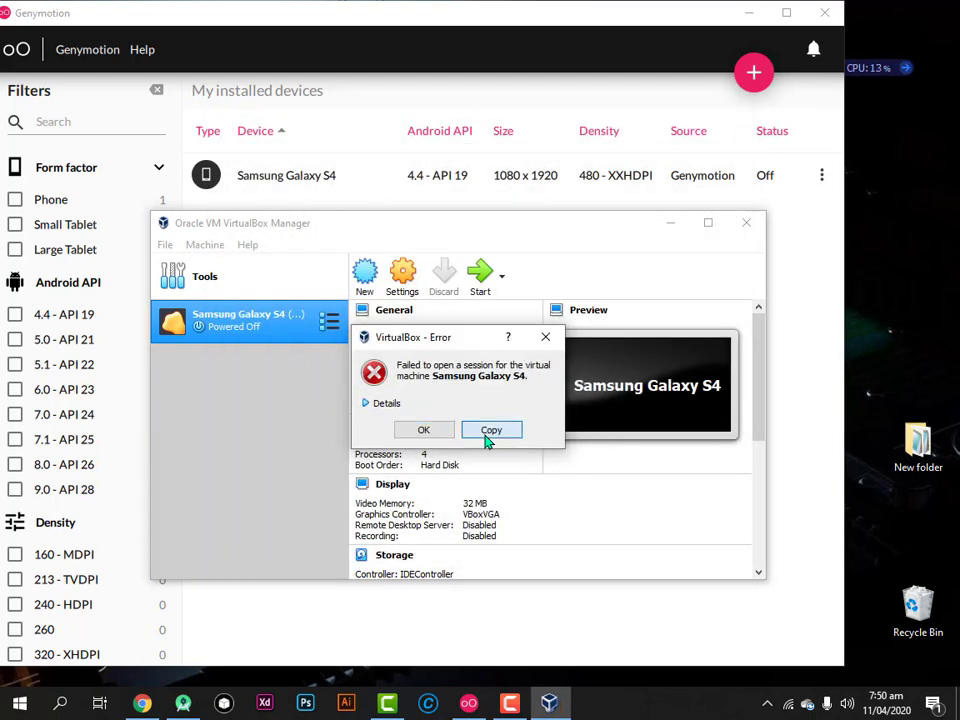
click(383, 405)
click(426, 633)
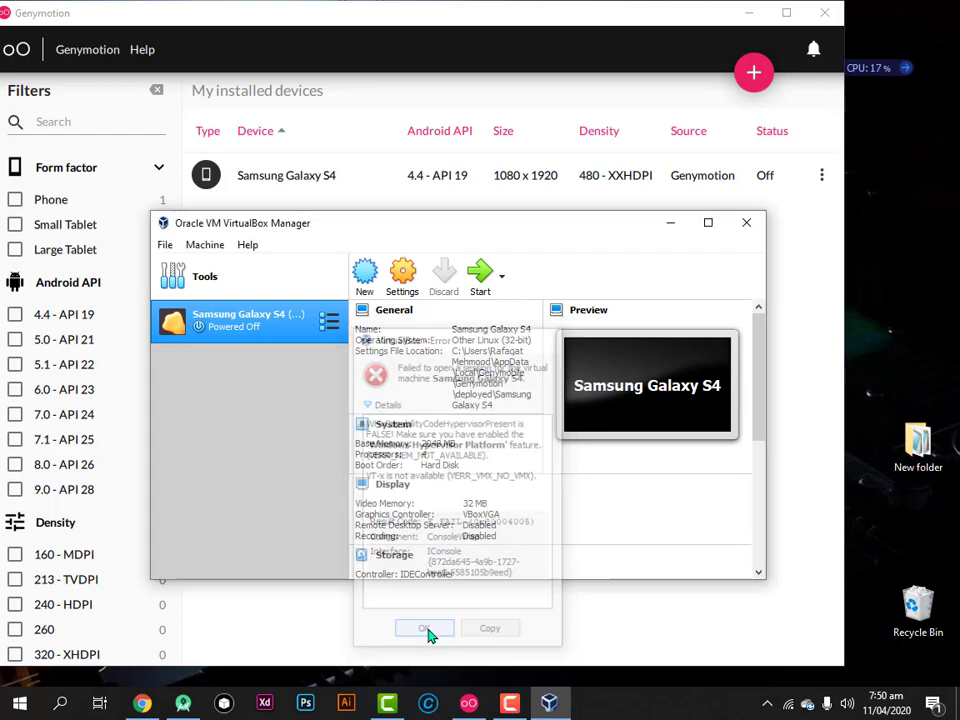
Review the Samsung Galaxy S4 machine's settings in VirtualBox Manager
scroll(470, 430, down, 3)
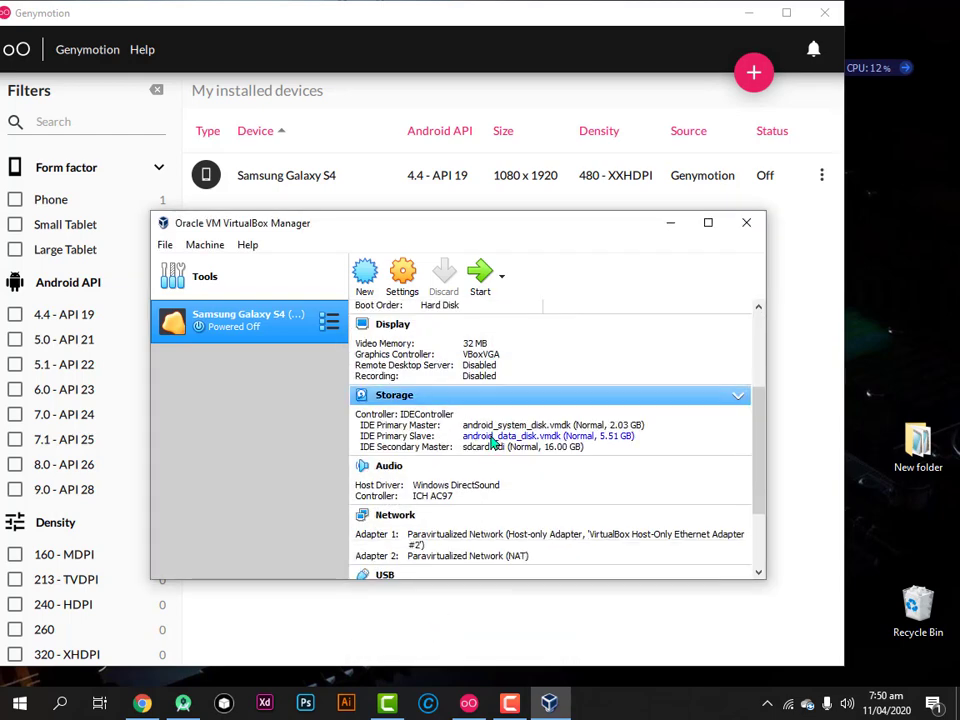
scroll(489, 450, down, 2)
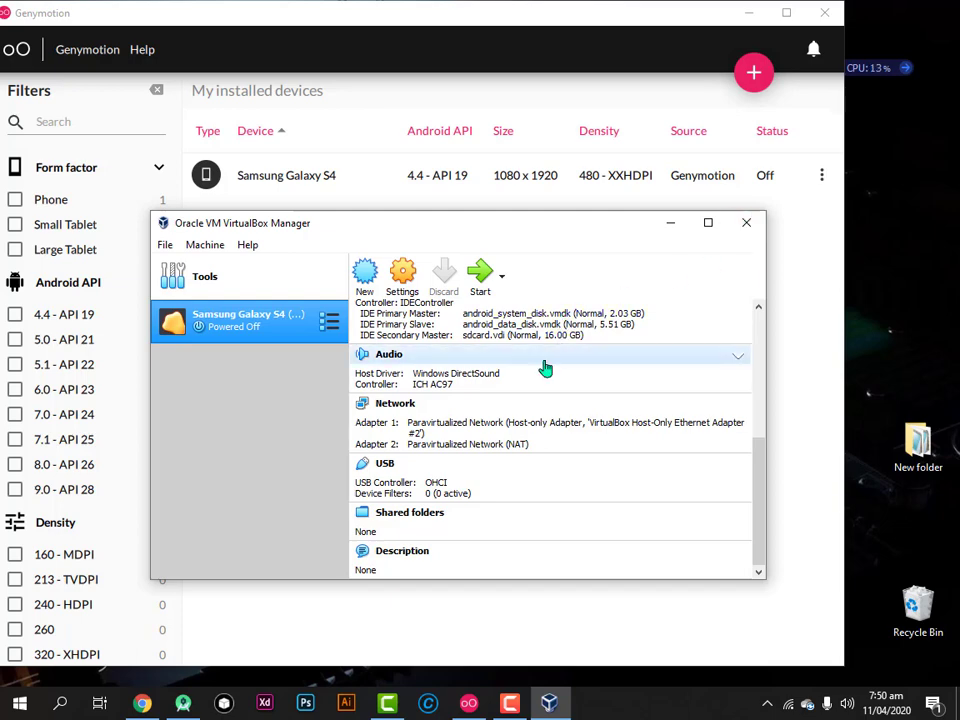
scroll(530, 390, up, 5)
scroll(531, 392, up, 1)
scroll(572, 469, down, 3)
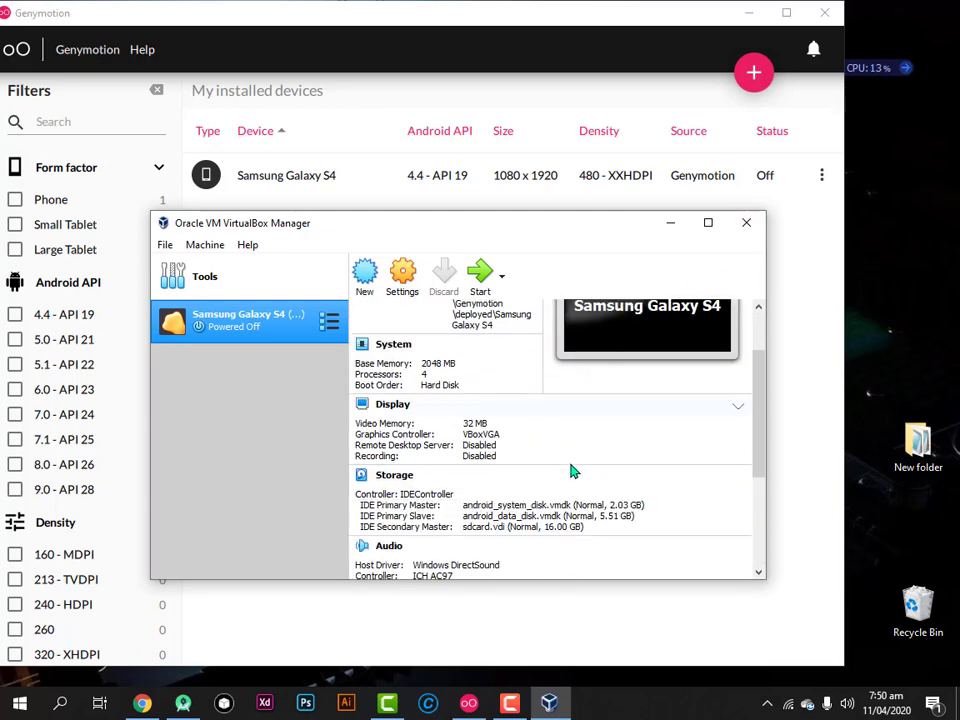
scroll(572, 470, up, 3)
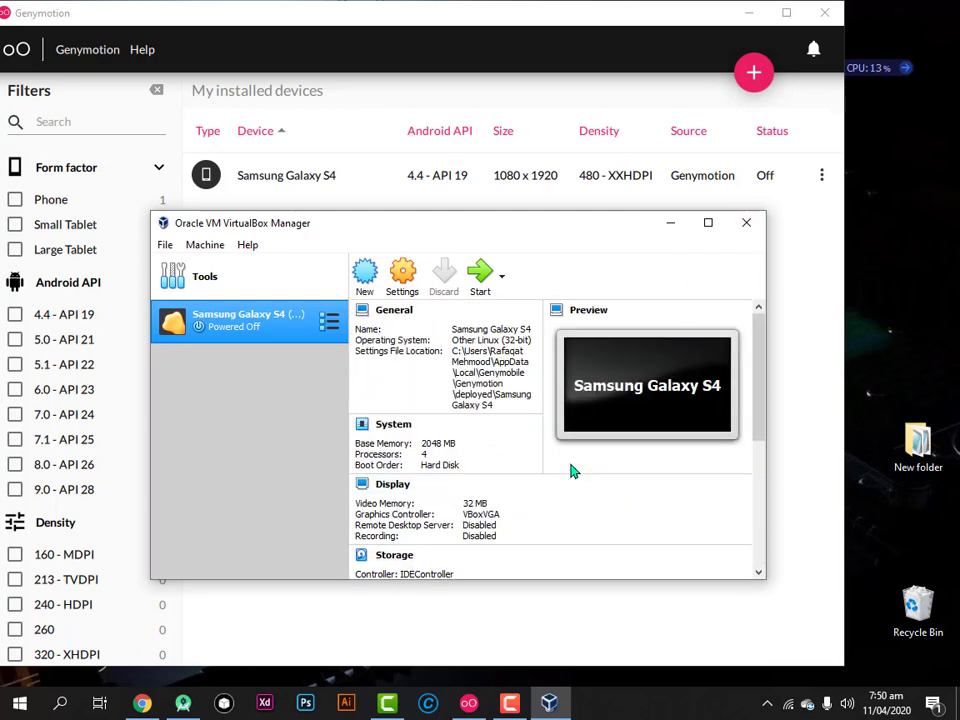
Close VirtualBox Manager, retry the Samsung Galaxy S4 start, accept the CPU error, and close Genymotion
click(746, 226)
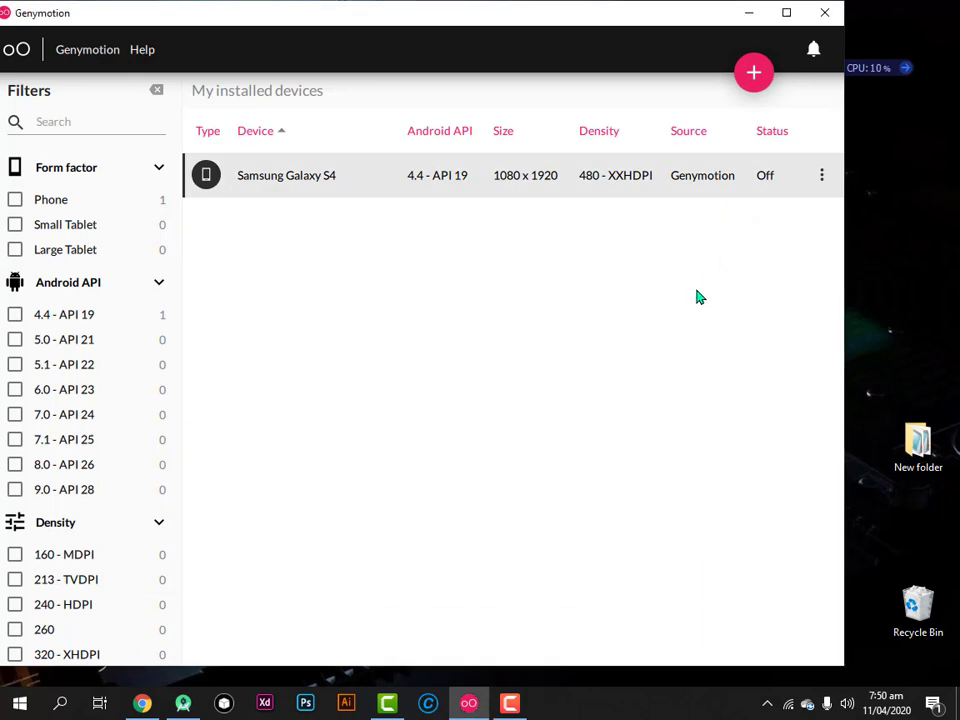
click(820, 178)
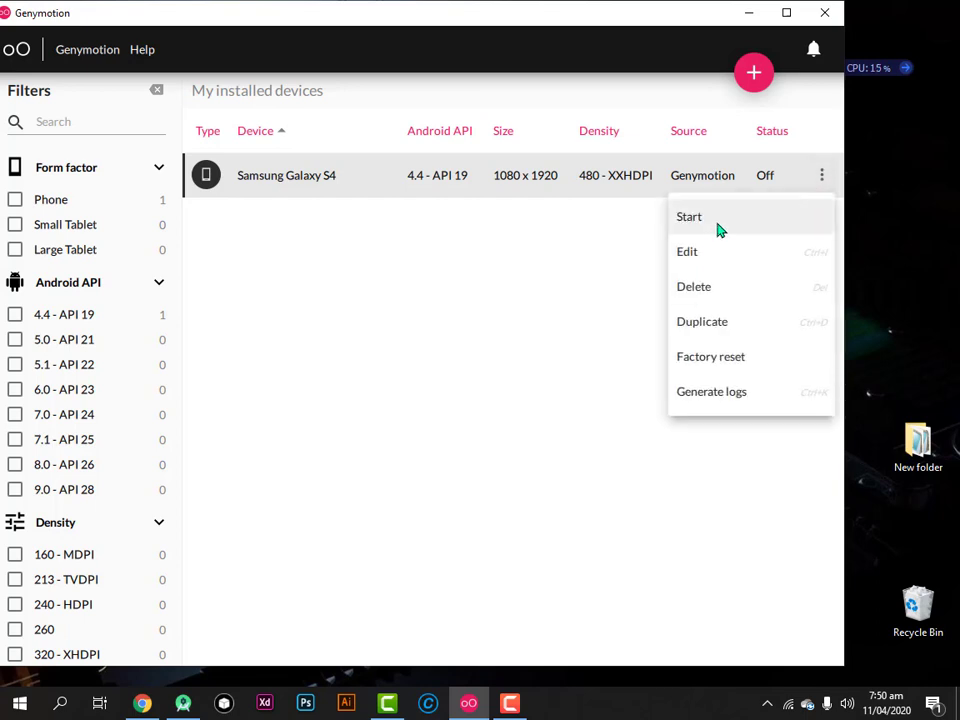
click(719, 230)
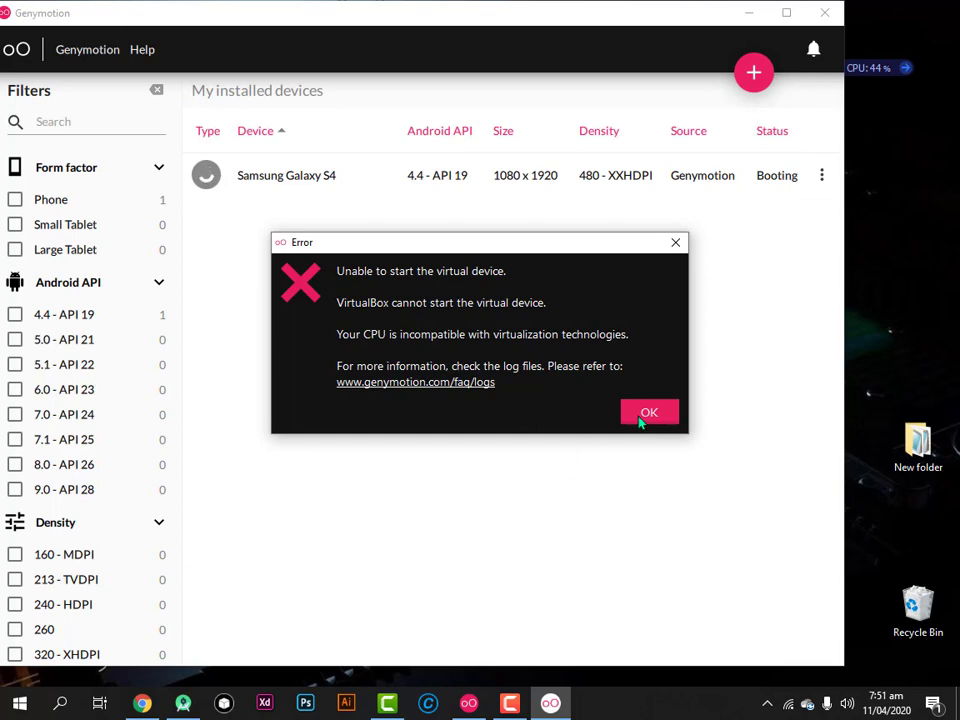
click(640, 412)
click(828, 20)
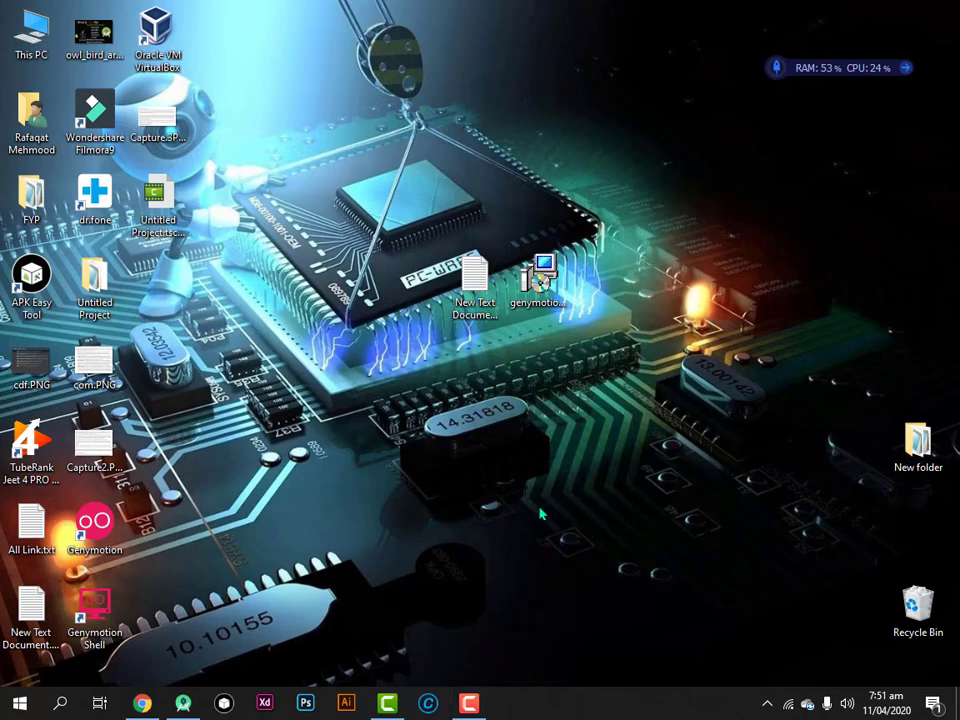
Open Android Studio's AVD Manager and begin creating a new virtual device
right_click(339, 340)
click(378, 381)
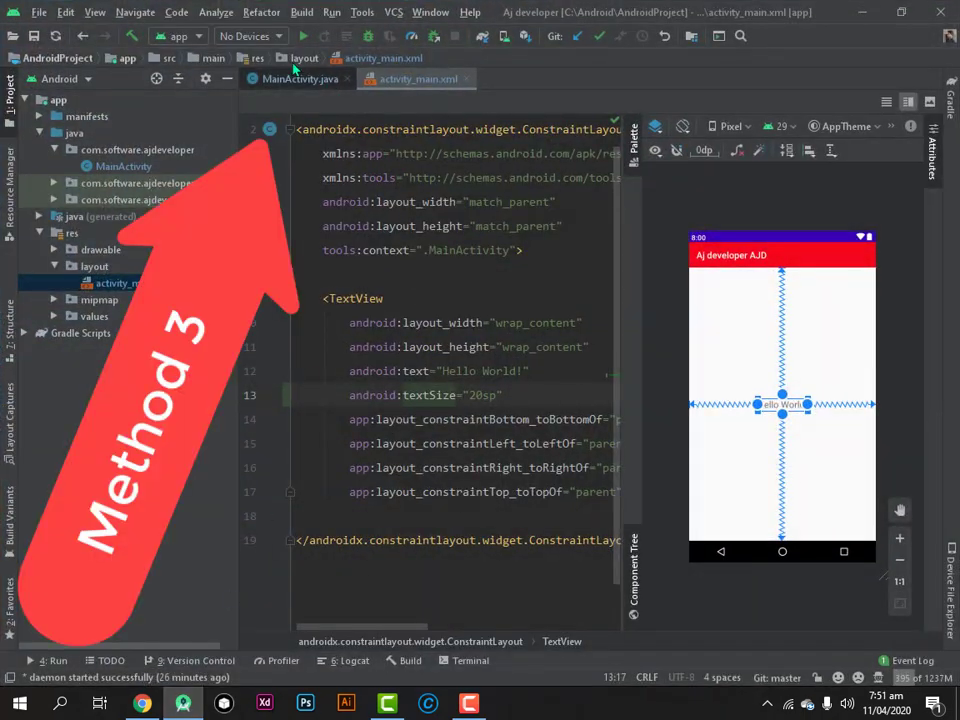
click(273, 37)
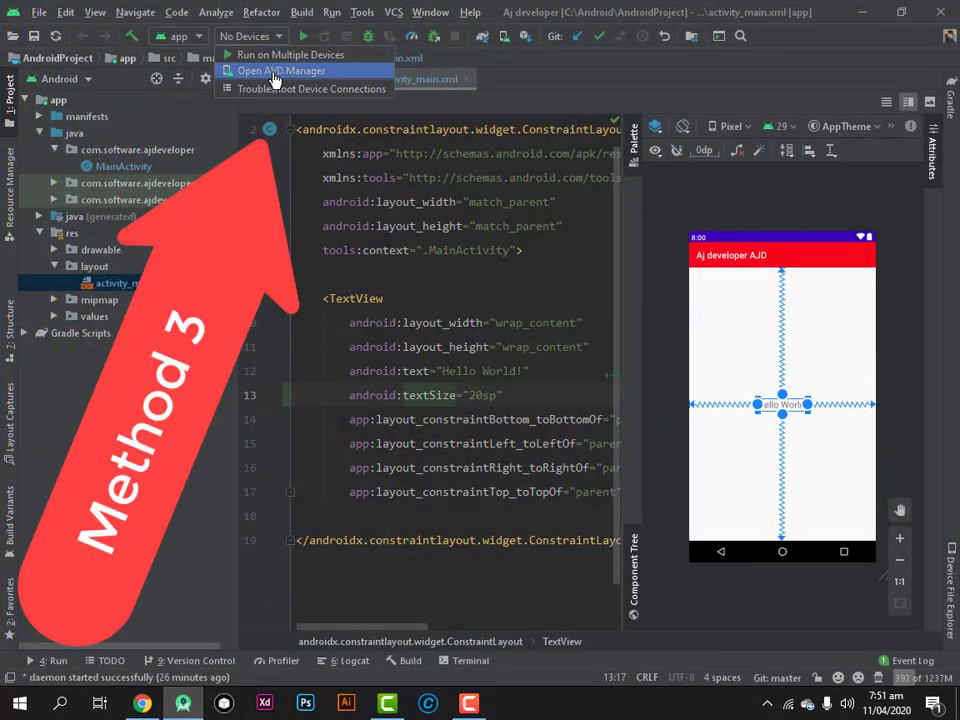
click(275, 71)
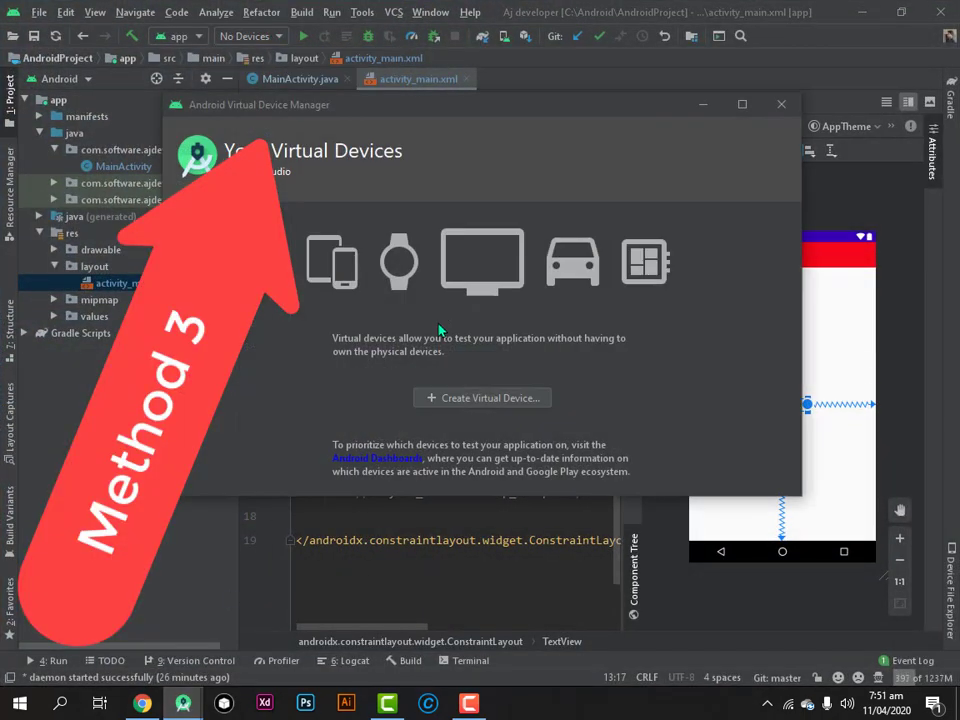
click(470, 398)
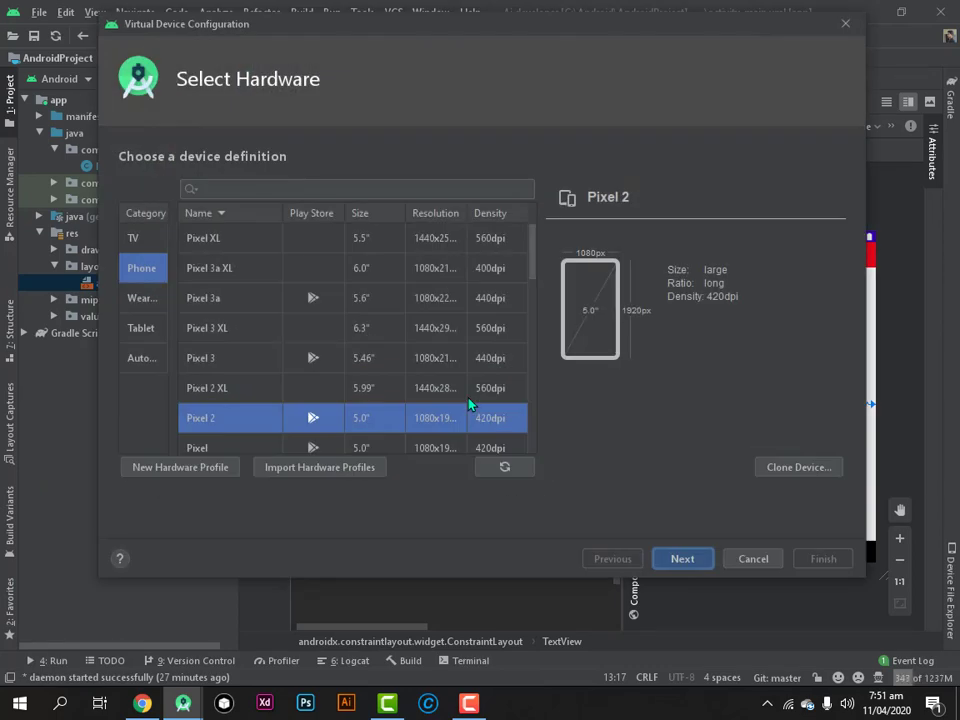
Choose the Pixel 2 phone definition and check the x86 and other system image lists
click(140, 241)
click(143, 268)
click(144, 290)
click(146, 282)
click(680, 557)
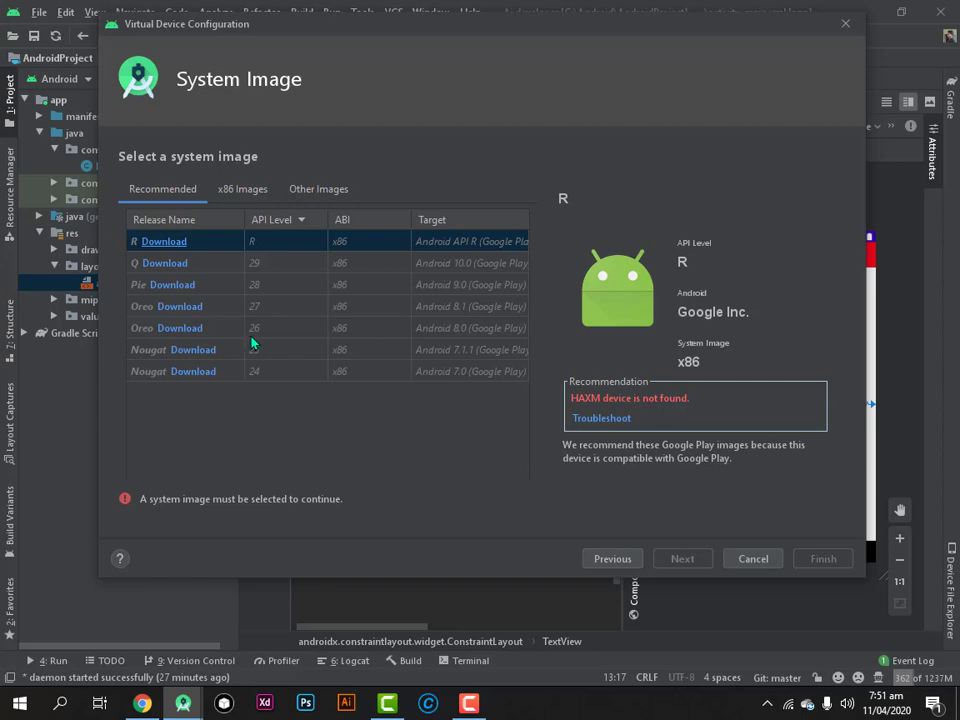
click(243, 189)
click(318, 189)
click(242, 191)
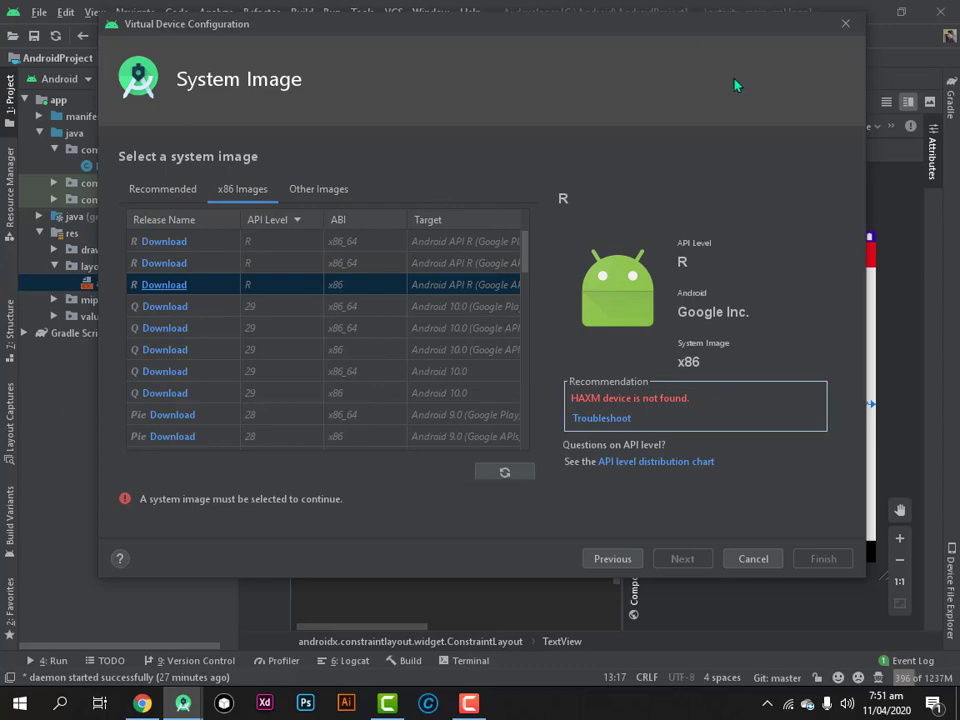
Close the virtual device configuration and AVD Manager, then return to the desktop
click(847, 32)
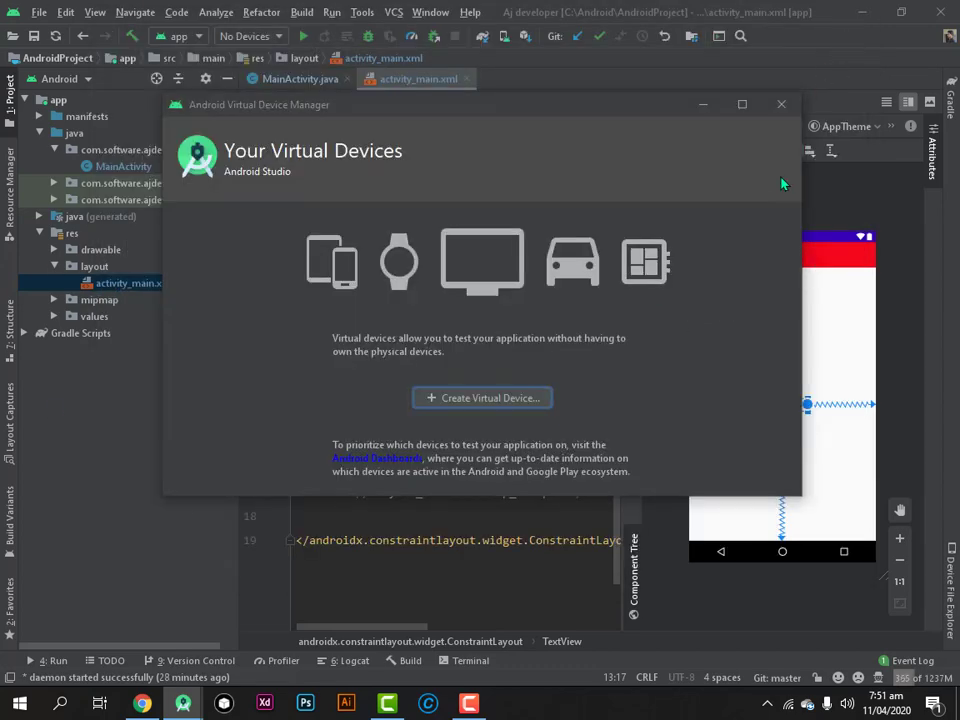
click(782, 105)
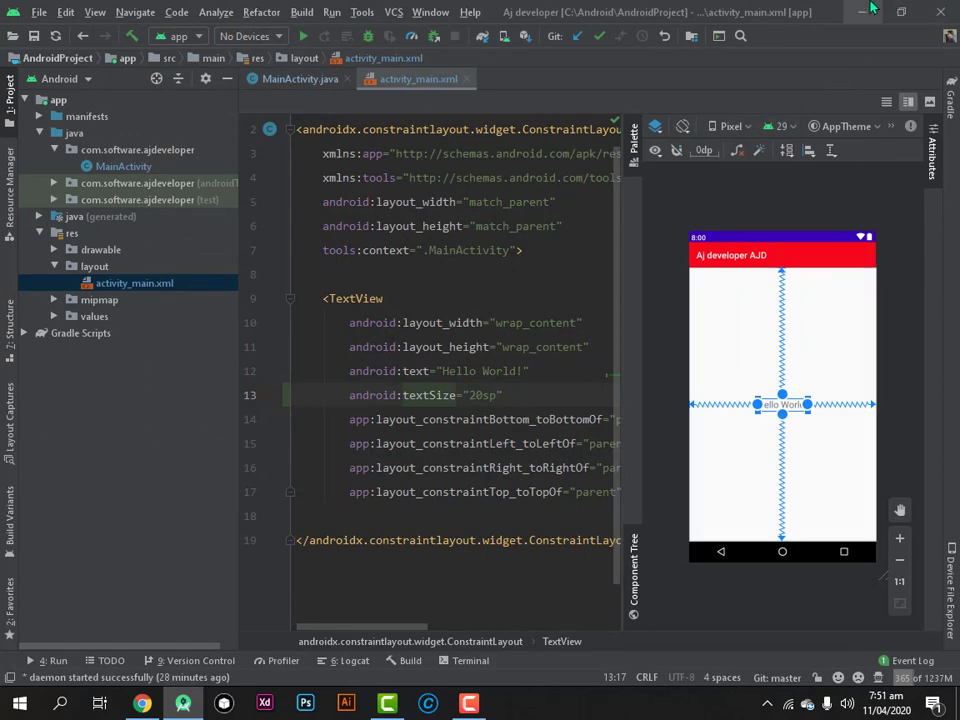
key(super+d)
right_click(675, 245)
click(706, 286)
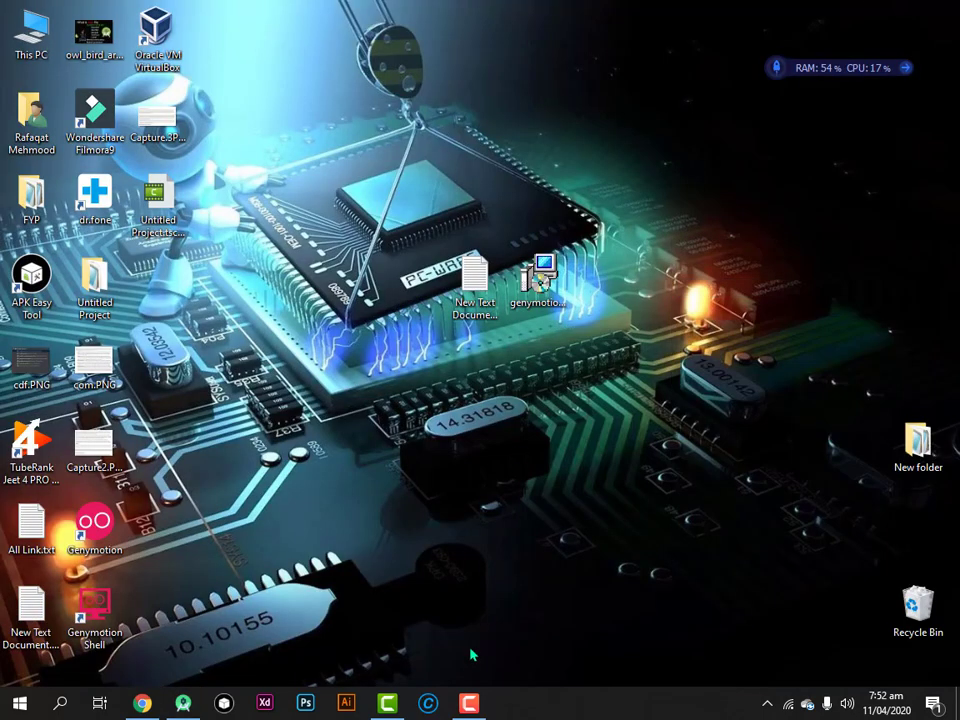